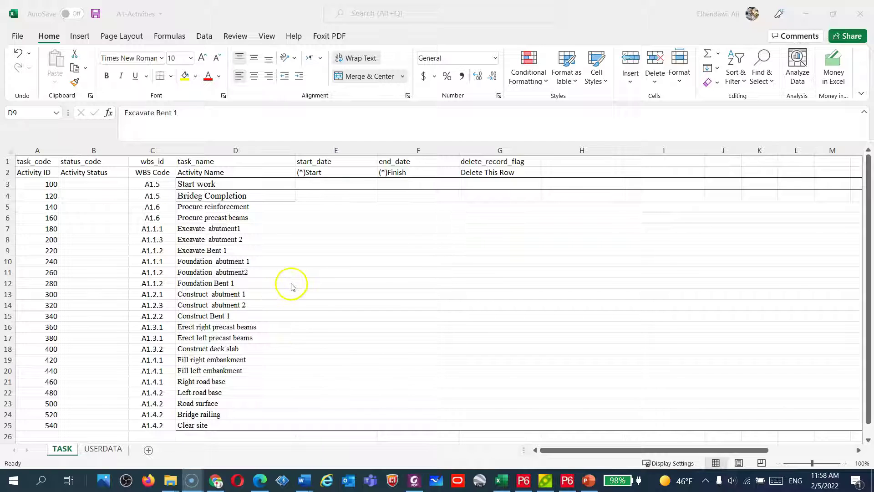
# Step: Examine the milestone activities in rows 3–4 and the procurement activities in rows 5–6 of the TASK sheet
pyautogui.click(200, 183)
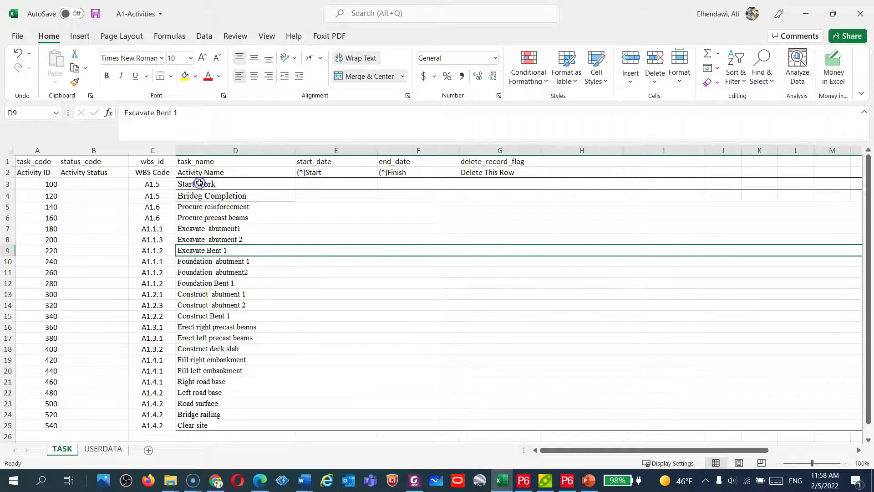
pyautogui.click(196, 183)
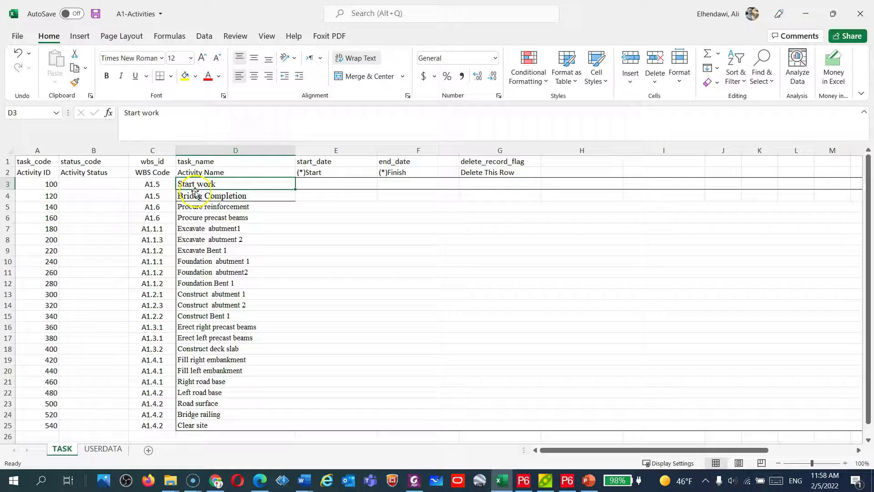
pyautogui.moveTo(192, 188); pyautogui.dragTo(193, 195)
pyautogui.click(293, 230)
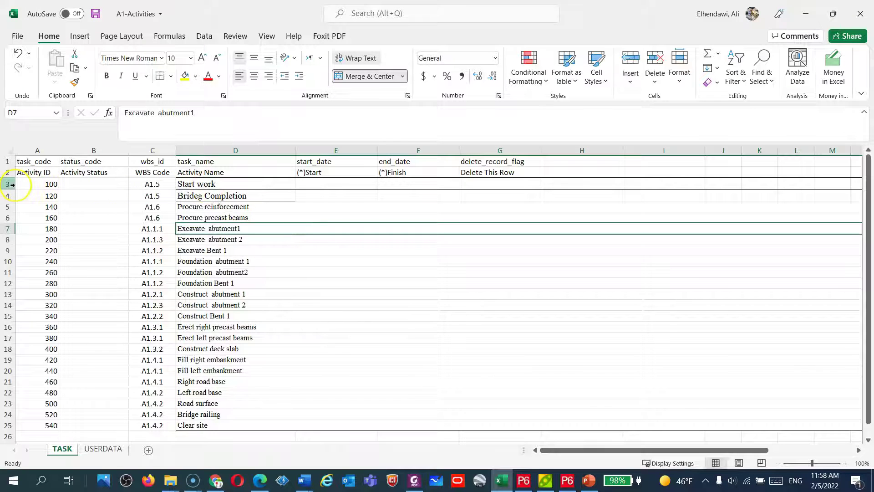
pyautogui.moveTo(13, 184); pyautogui.dragTo(11, 196)
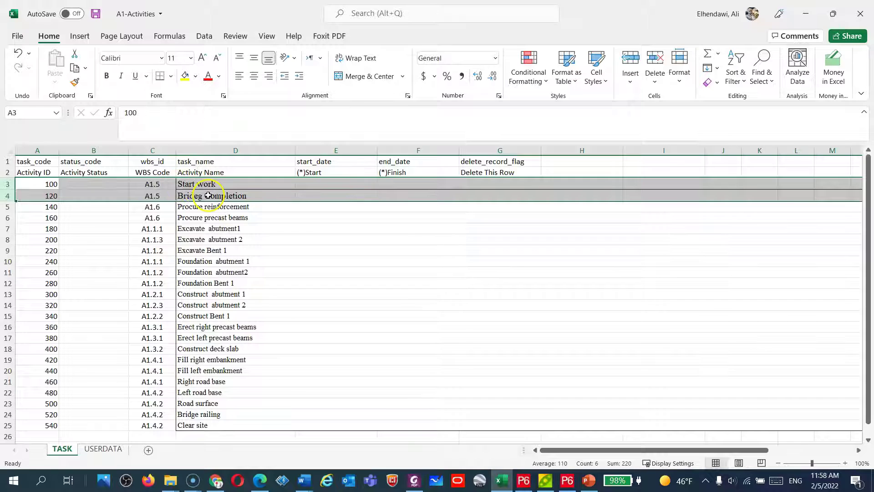
pyautogui.click(188, 185)
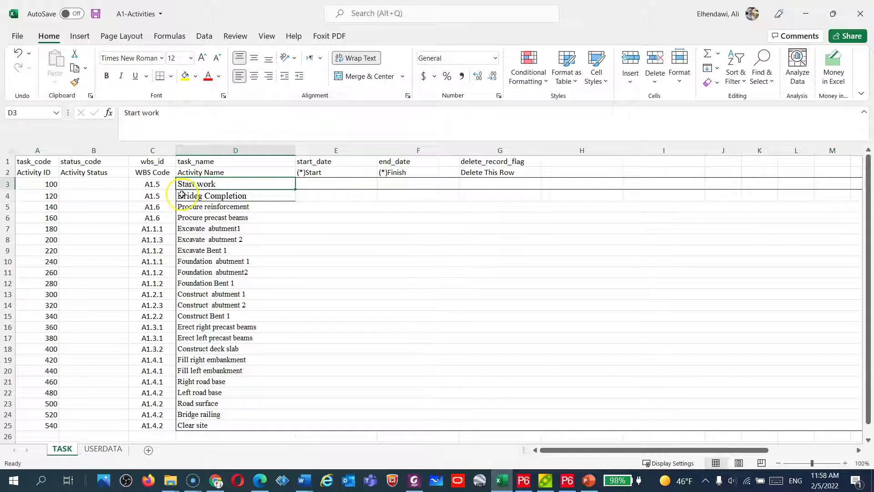
pyautogui.click(183, 197)
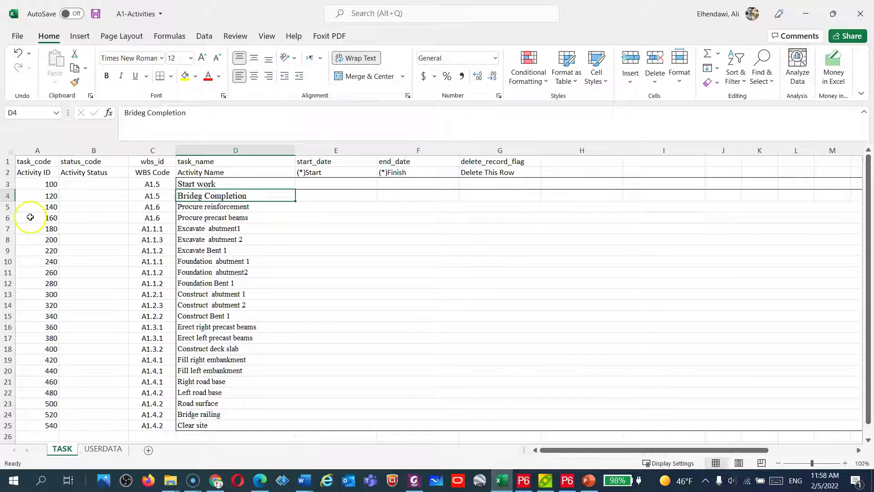
pyautogui.click(7, 208)
pyautogui.moveTo(7, 208); pyautogui.dragTo(7, 218)
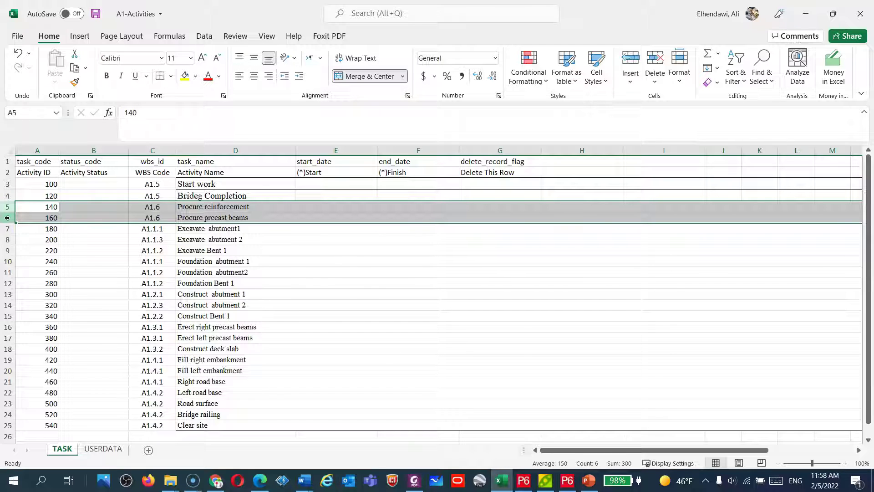
pyautogui.click(370, 280)
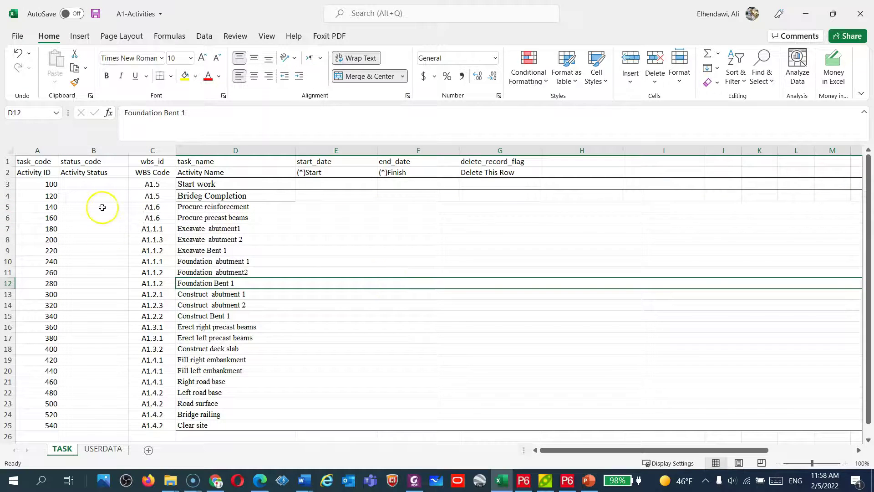
# Step: Examine the excavation, foundation, construction, beam erection, deck slab and remaining embankment-to-site-clearing activities in rows 7–25 of the TASK sheet
pyautogui.click(7, 228)
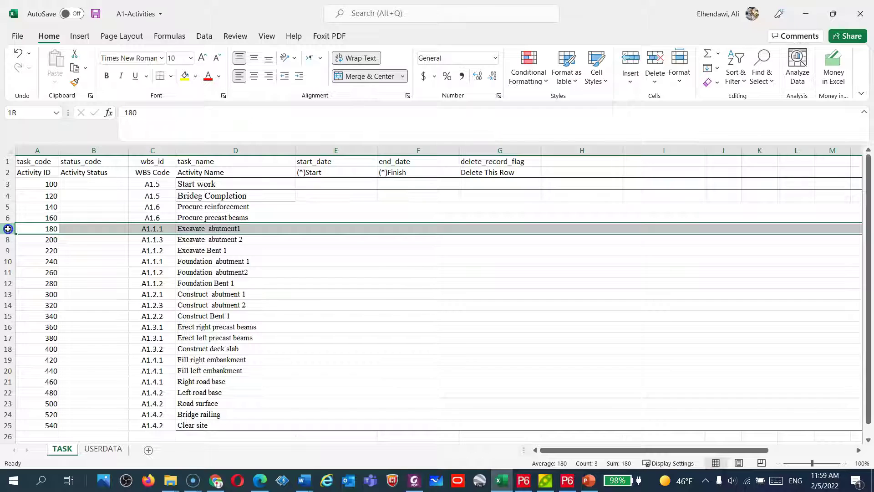
pyautogui.moveTo(7, 229); pyautogui.dragTo(12, 248)
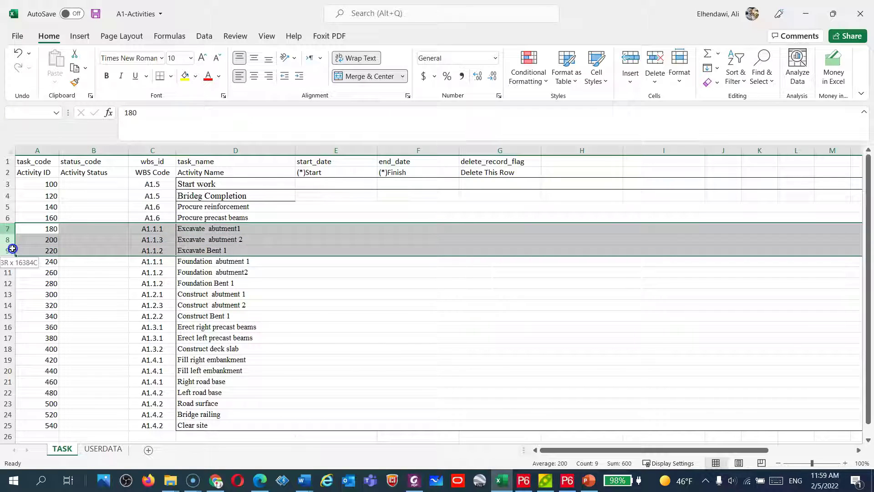
pyautogui.click(12, 262)
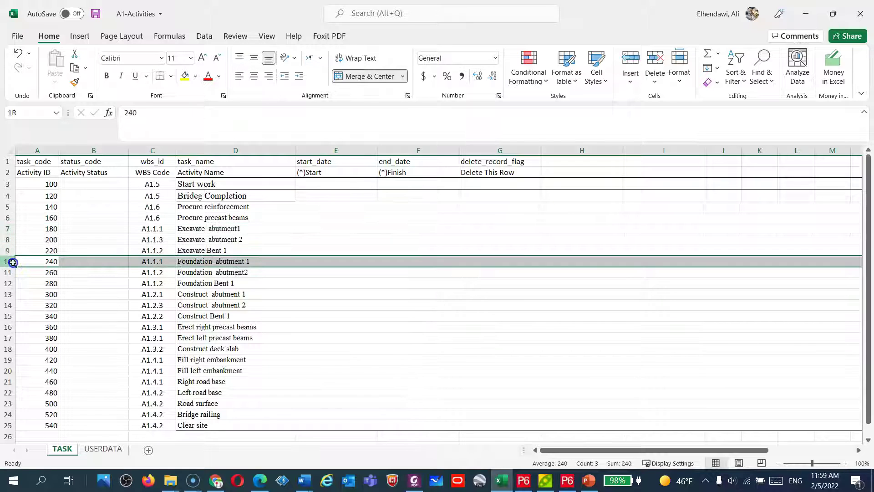
pyautogui.moveTo(13, 262); pyautogui.dragTo(12, 286)
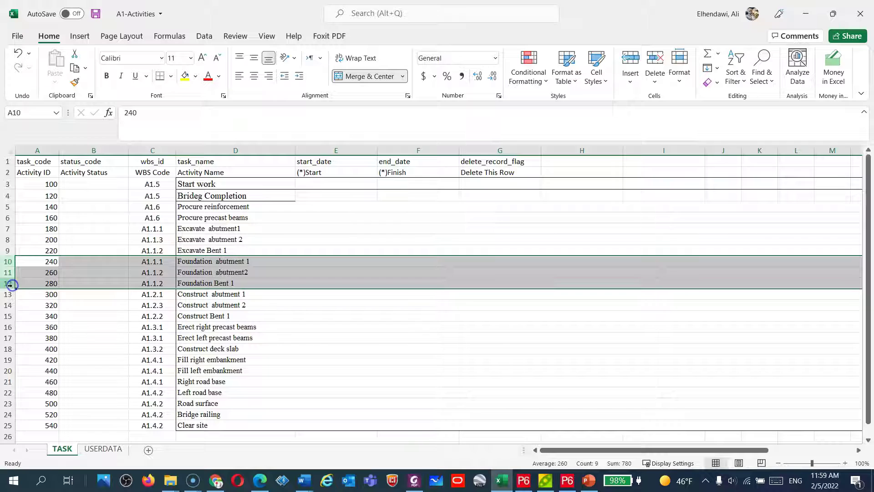
pyautogui.click(10, 295)
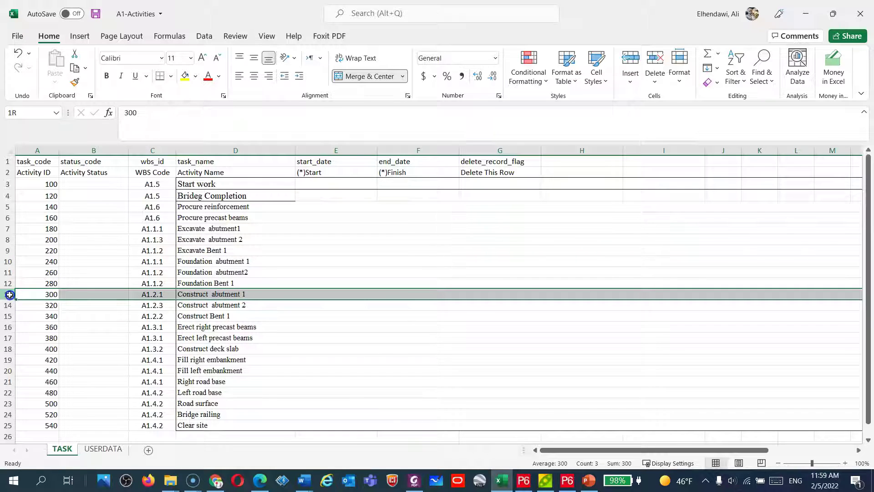
pyautogui.moveTo(10, 295); pyautogui.dragTo(12, 314)
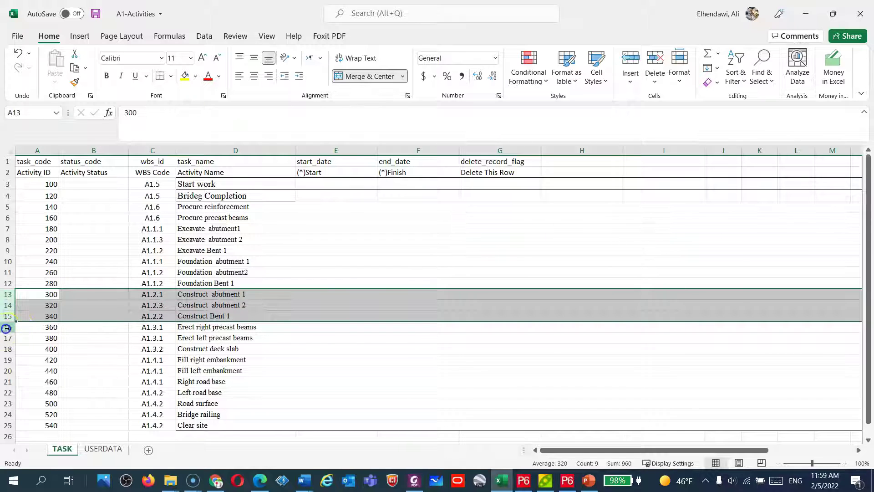
pyautogui.click(6, 327)
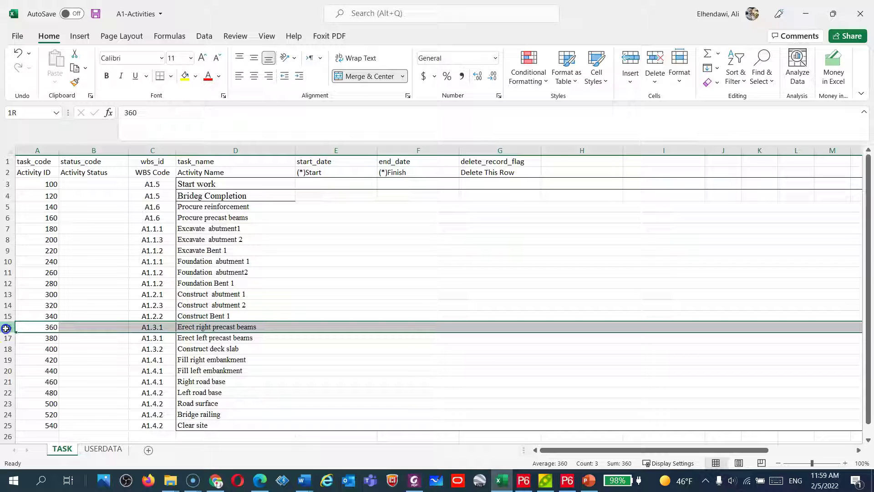
pyautogui.moveTo(6, 329); pyautogui.dragTo(6, 333)
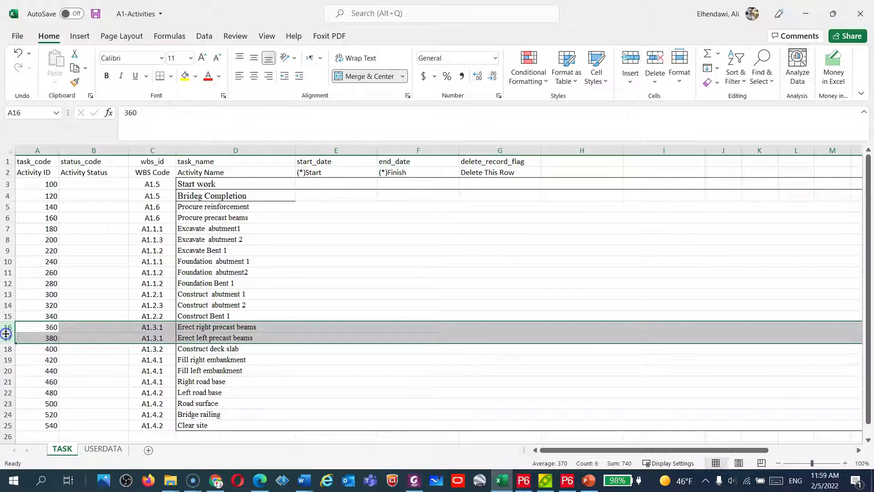
pyautogui.click(7, 348)
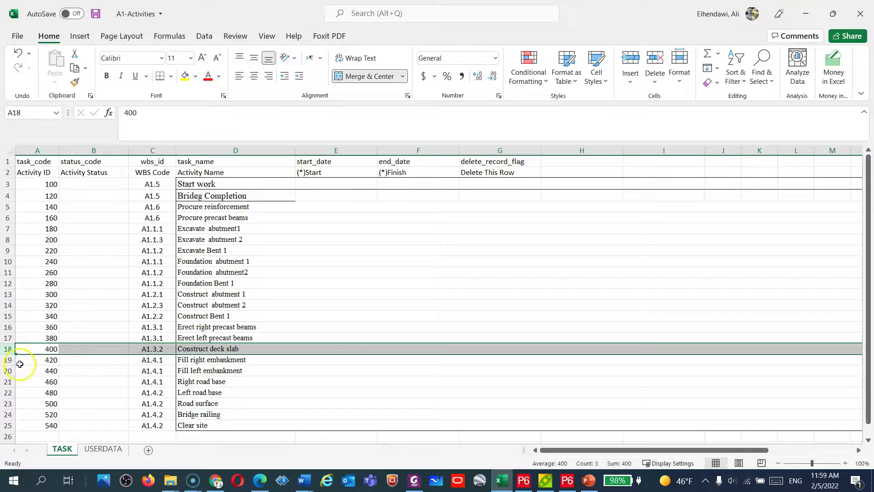
pyautogui.click(9, 362)
pyautogui.moveTo(10, 362); pyautogui.dragTo(7, 426)
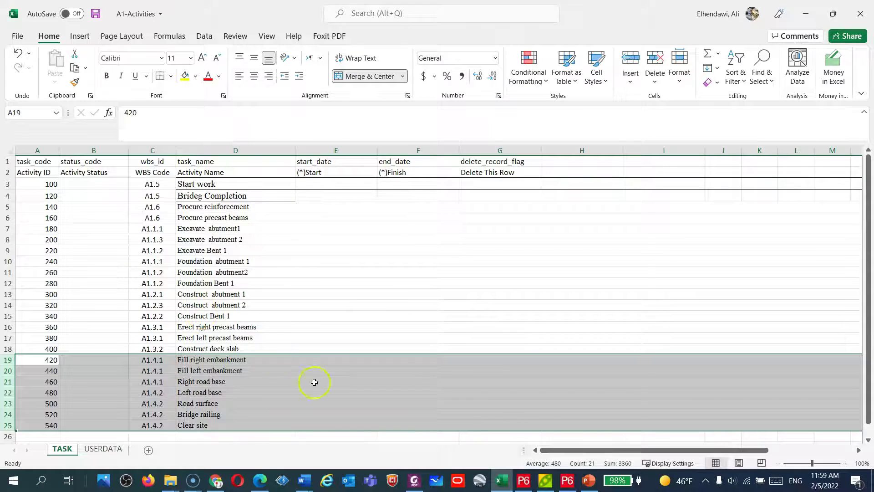
# Step: Switch to Primavera P6 and view the work breakdown structure of the Bridge A-1 project
pyautogui.click(587, 482)
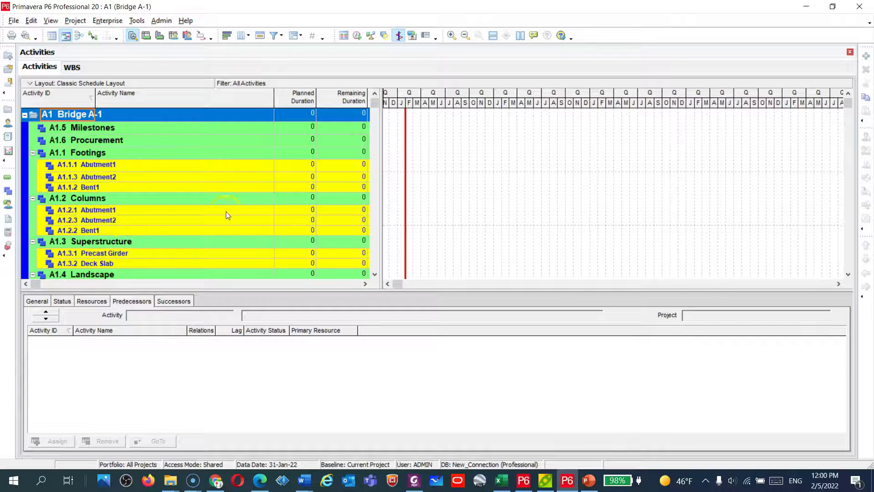
pyautogui.click(8, 191)
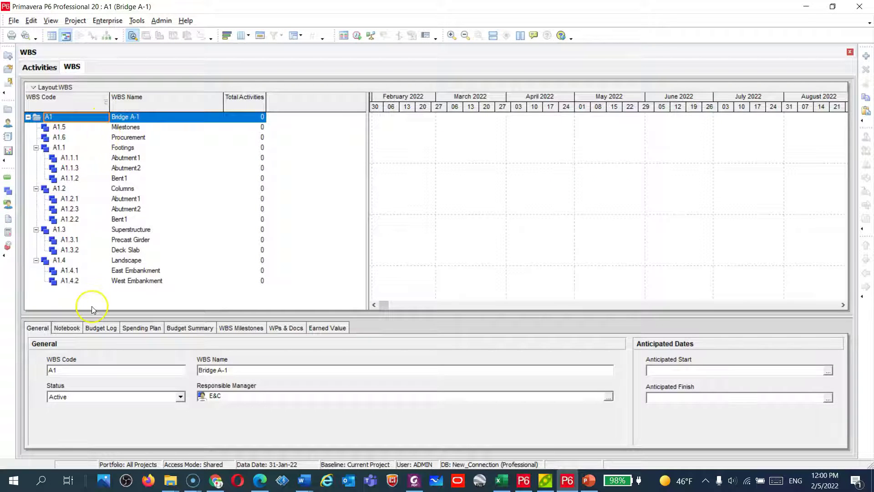
pyautogui.click(127, 137)
# Step: Add a WBS element named Milestons2 beneath Milestones
pyautogui.click(130, 126)
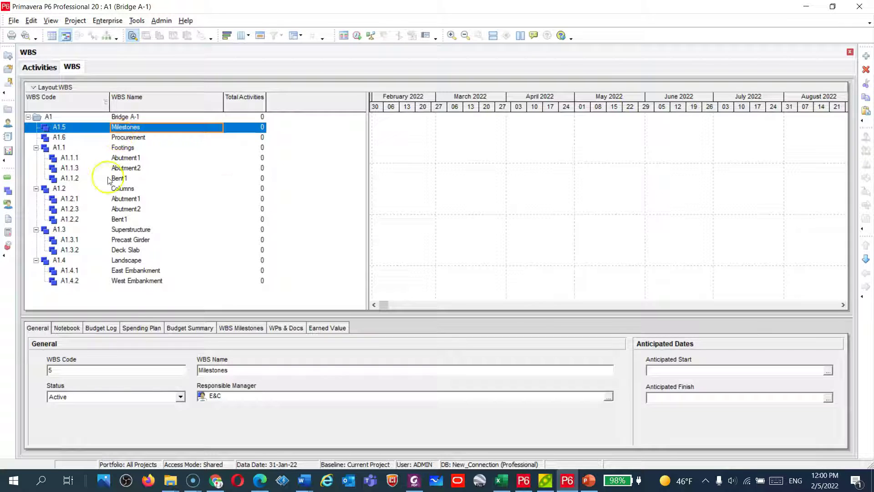
pyautogui.click(866, 57)
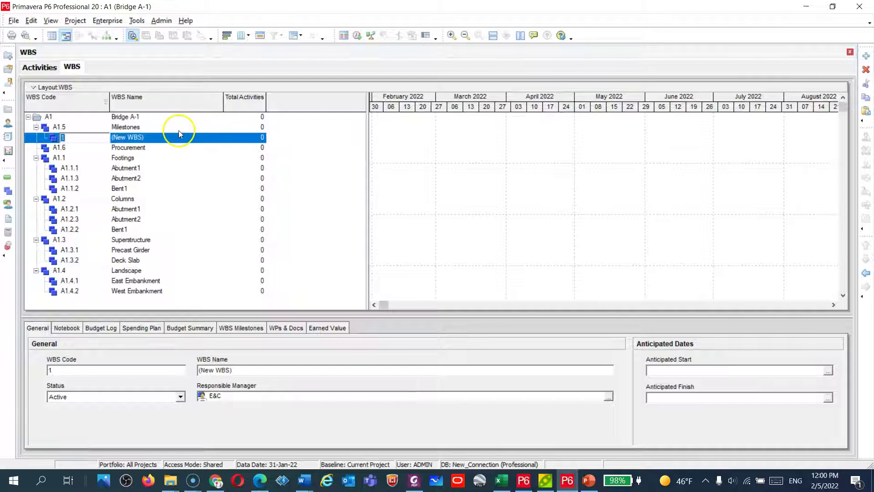
pyautogui.click(163, 137)
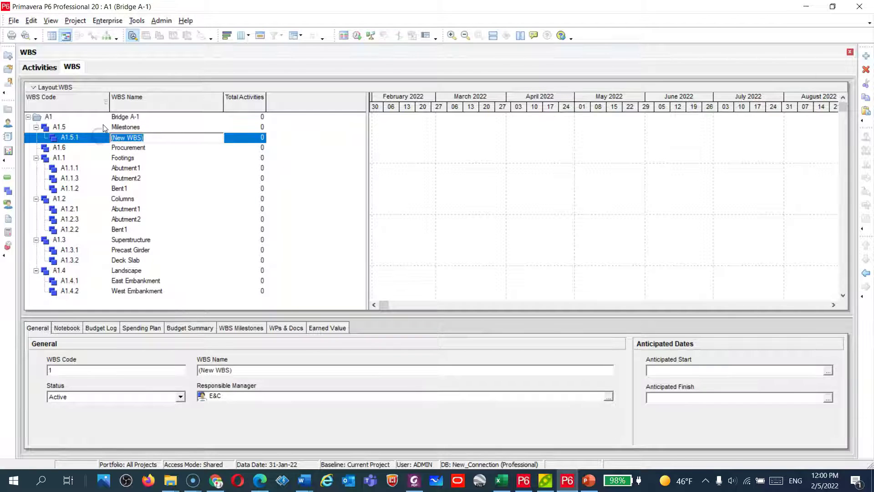
pyautogui.write('Milestons2')
pyautogui.click(133, 147)
pyautogui.click(134, 141)
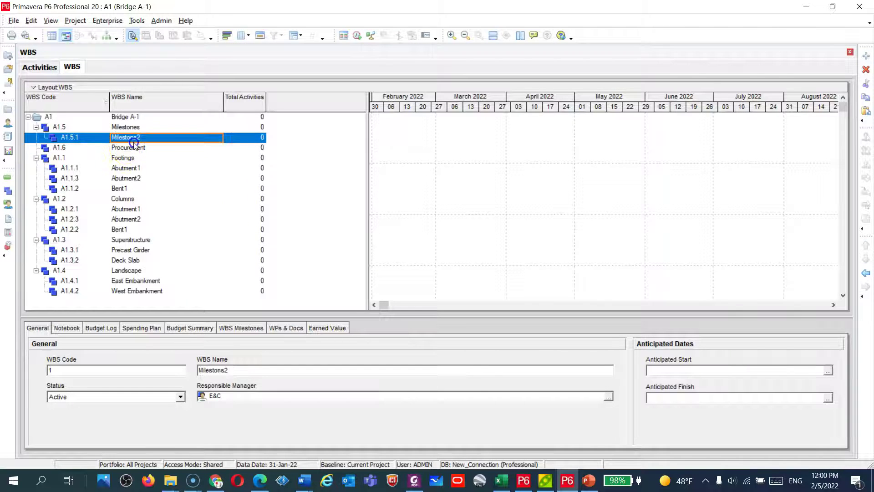
# Step: Promote Milestons2 to the same WBS level as Milestones and move it above that element
pyautogui.click(123, 139)
pyautogui.click(866, 273)
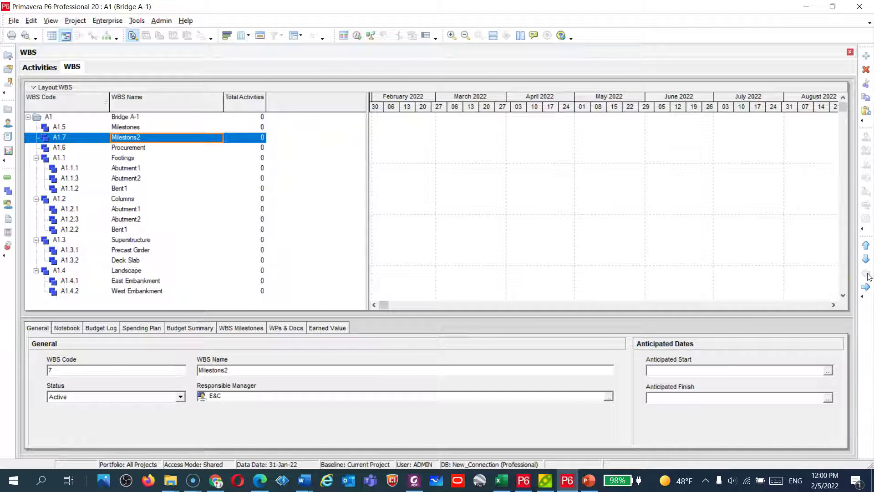
pyautogui.click(866, 246)
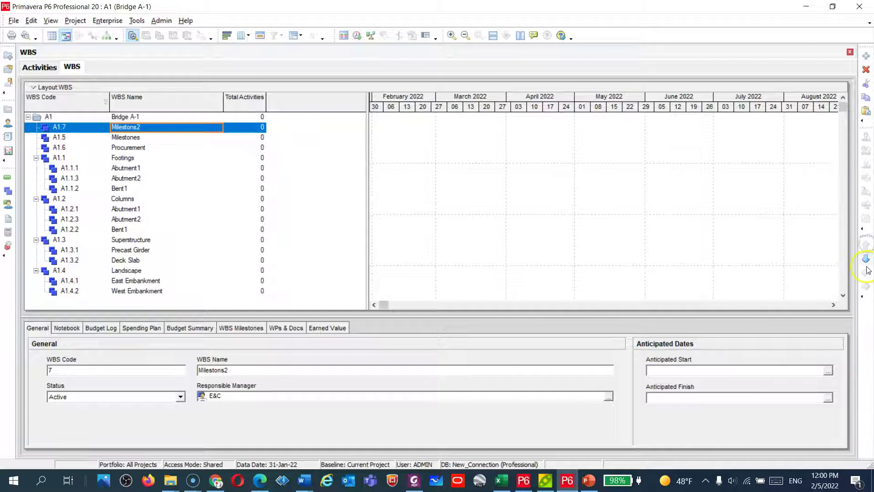
# Step: Delete the Milestons2 element from the WBS
pyautogui.rightClick(141, 132)
pyautogui.click(182, 219)
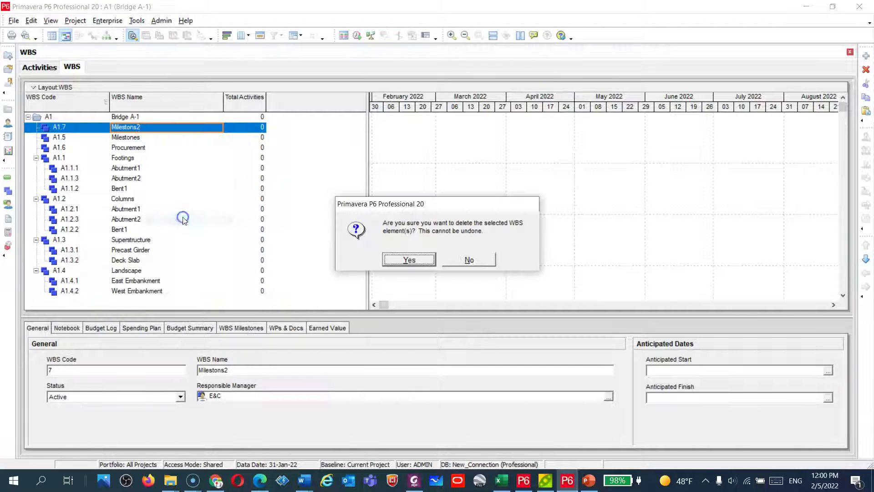
pyautogui.click(403, 260)
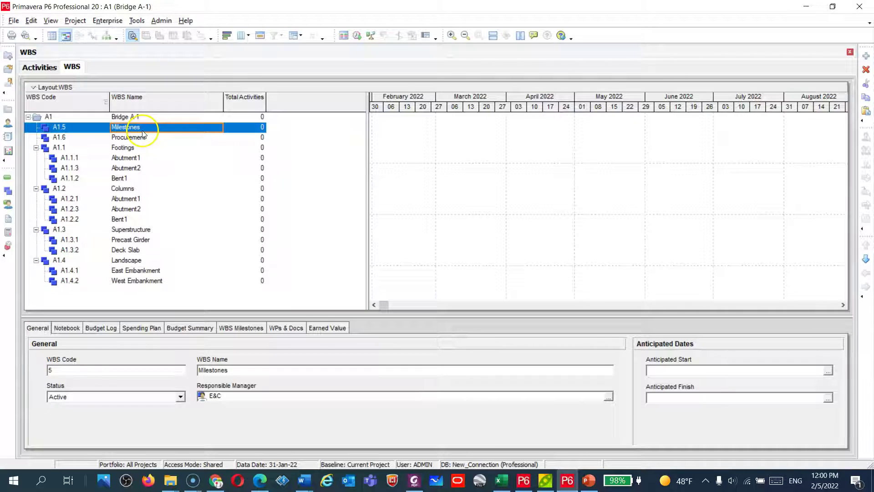
pyautogui.click(137, 135)
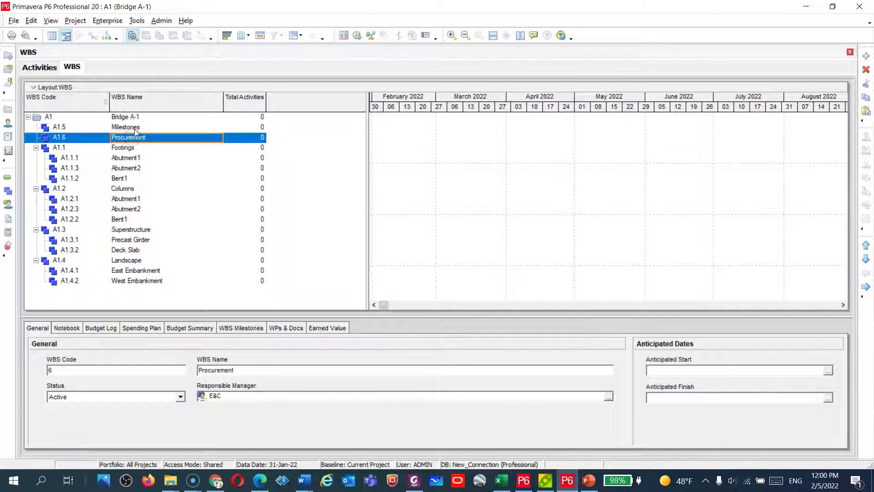
pyautogui.click(135, 127)
pyautogui.click(133, 138)
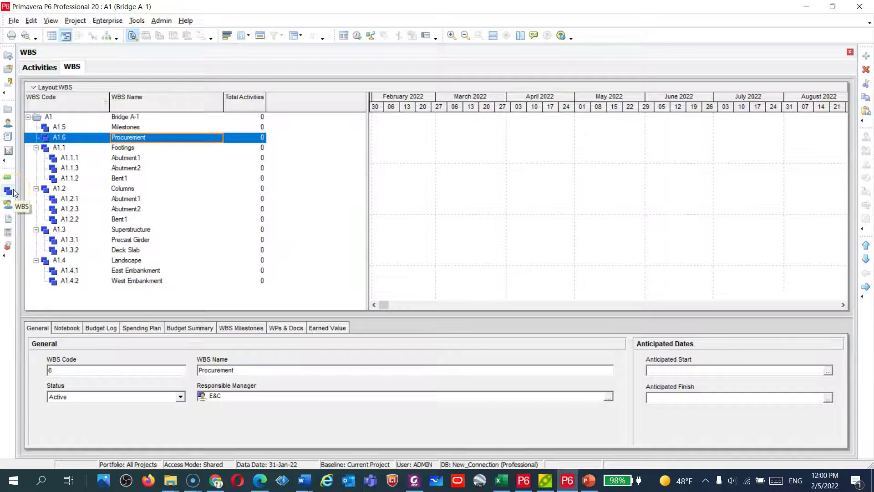
# Step: Widen the activity table in the Activities view and hide empty WBS bands with the Hide if empty grouping option
pyautogui.click(42, 70)
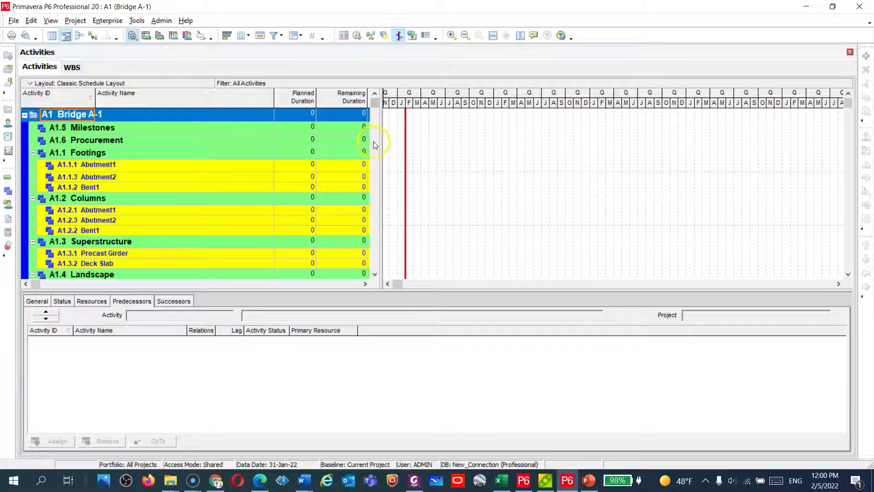
pyautogui.moveTo(383, 136); pyautogui.dragTo(441, 137)
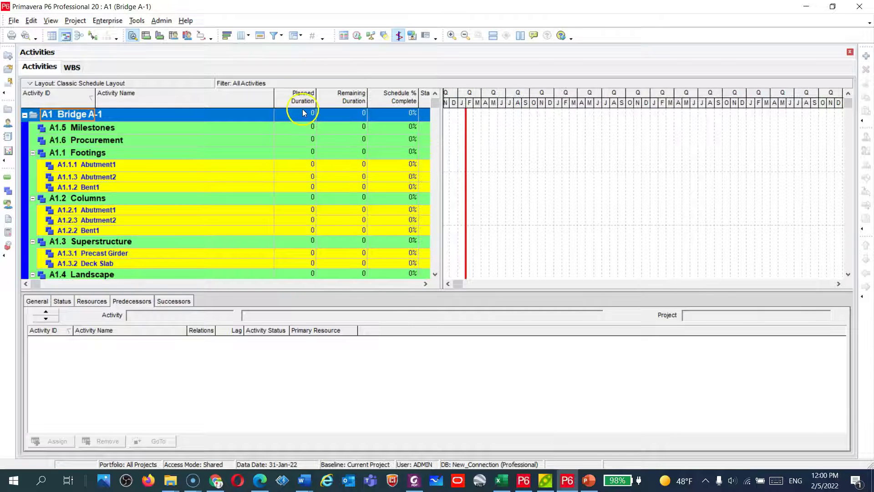
pyautogui.click(299, 36)
pyautogui.click(269, 302)
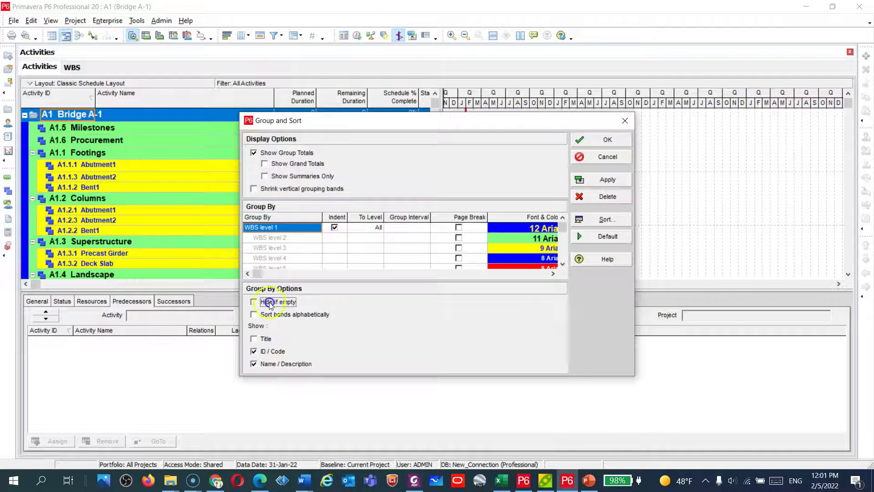
pyautogui.click(581, 138)
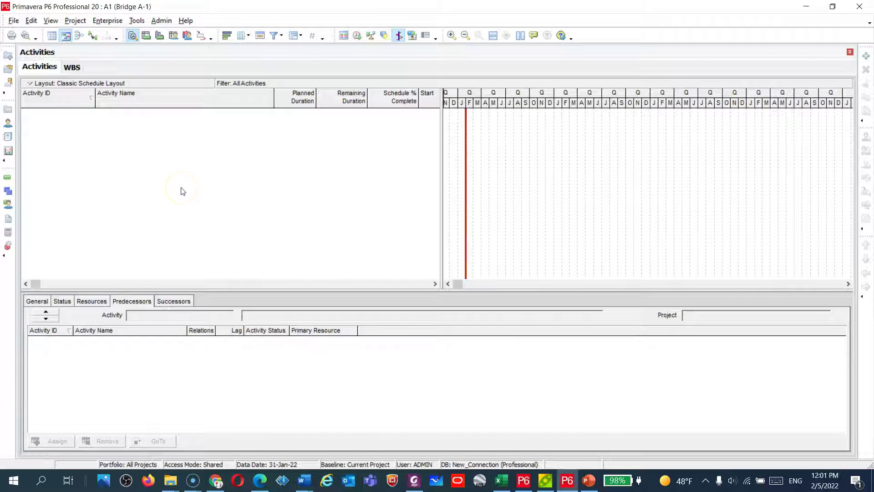
# Step: Check the project's WBS elements, return to the activities, and show empty WBS bands by turning off the Hide if empty grouping option
pyautogui.click(8, 190)
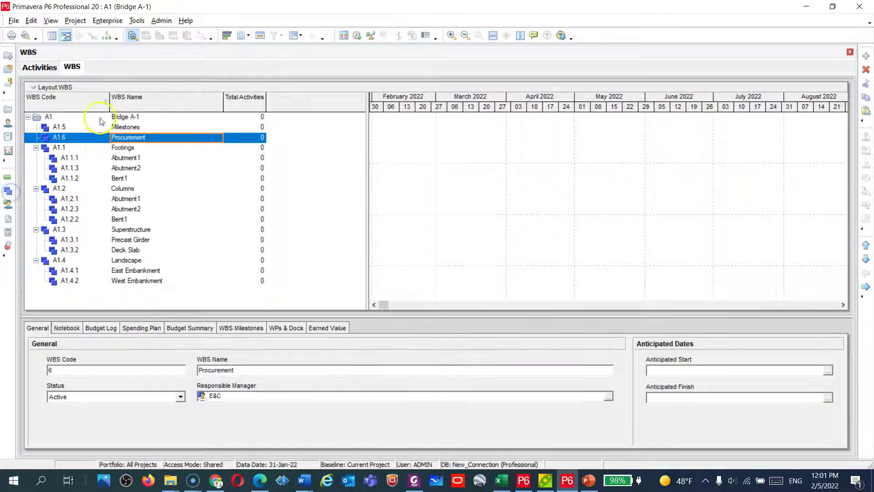
pyautogui.click(7, 177)
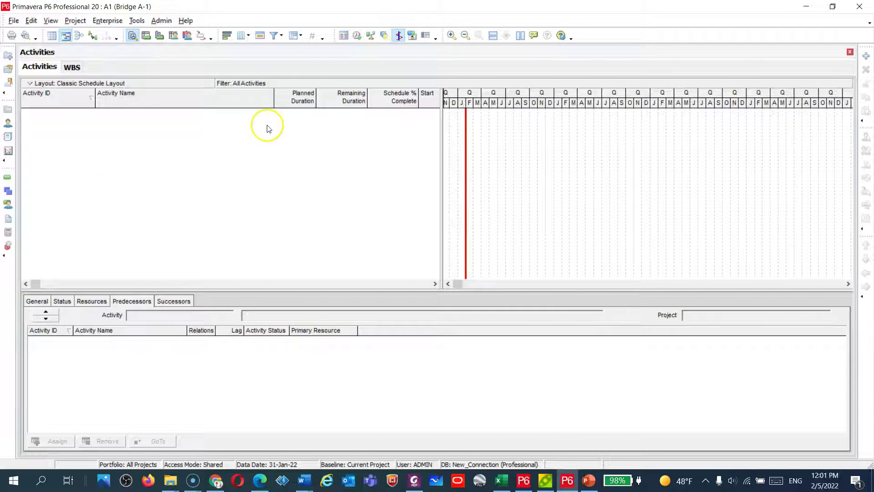
pyautogui.click(294, 37)
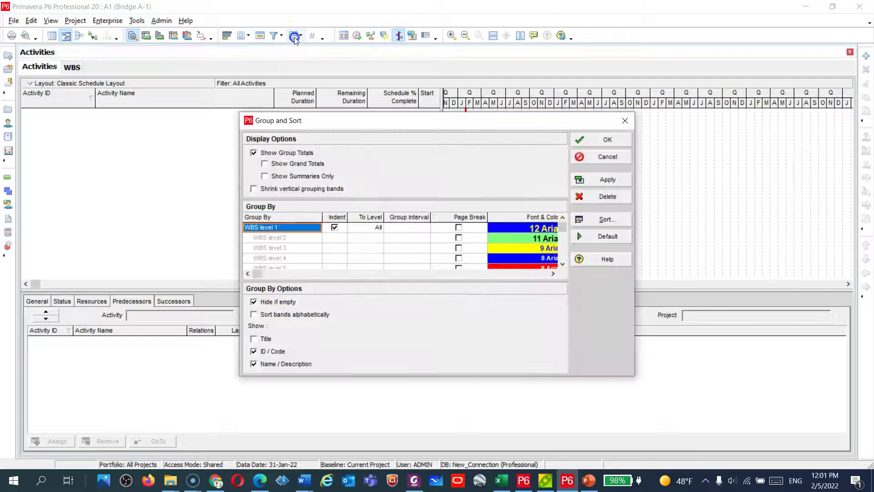
pyautogui.click(267, 301)
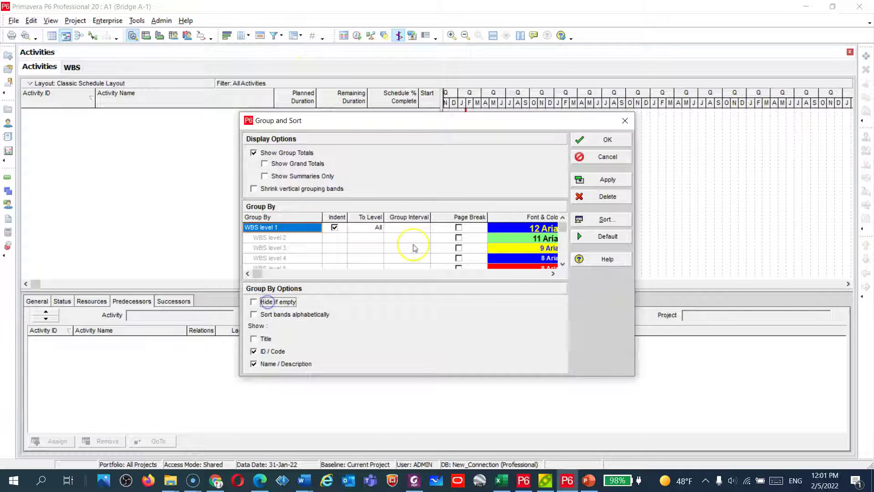
pyautogui.click(607, 139)
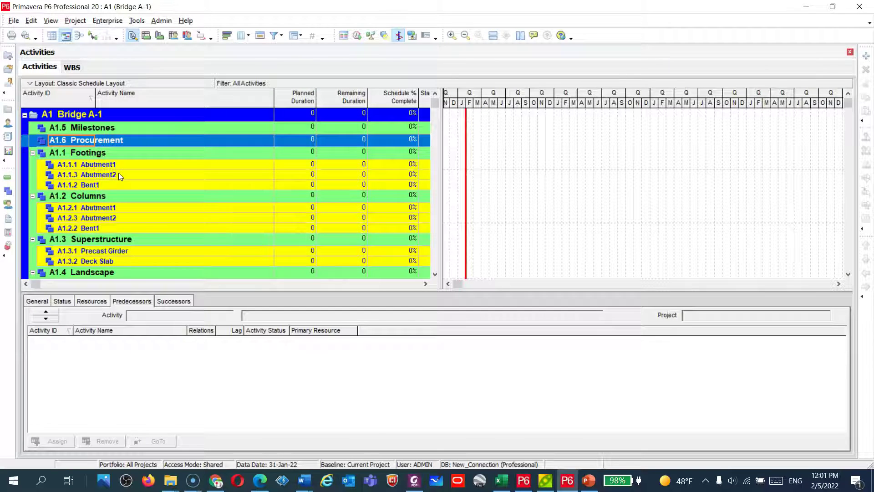
# Step: Add a new activity under the Milestones WBS band, accepting the New Activity wizard's default settings
pyautogui.click(105, 127)
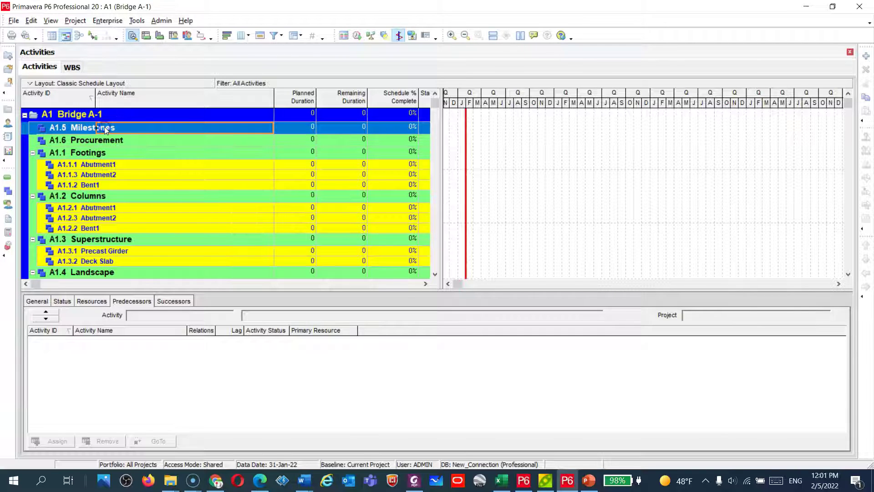
pyautogui.click(866, 56)
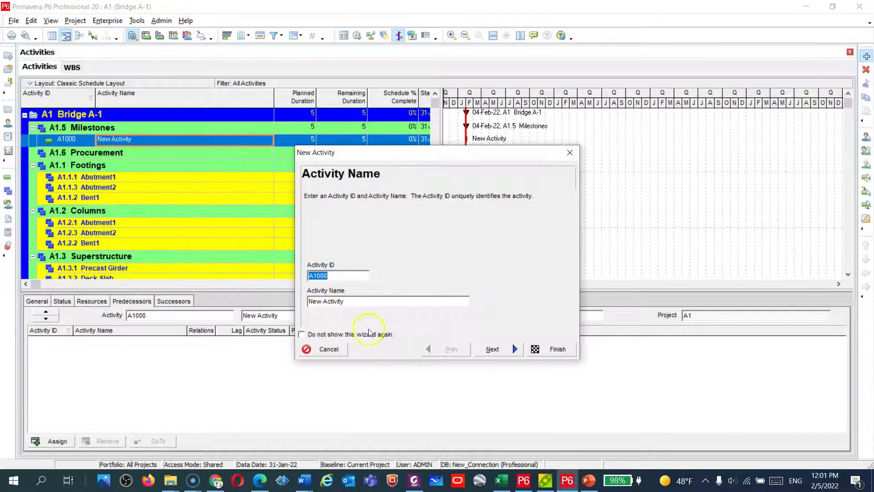
pyautogui.click(487, 349)
pyautogui.click(486, 350)
pyautogui.click(486, 350)
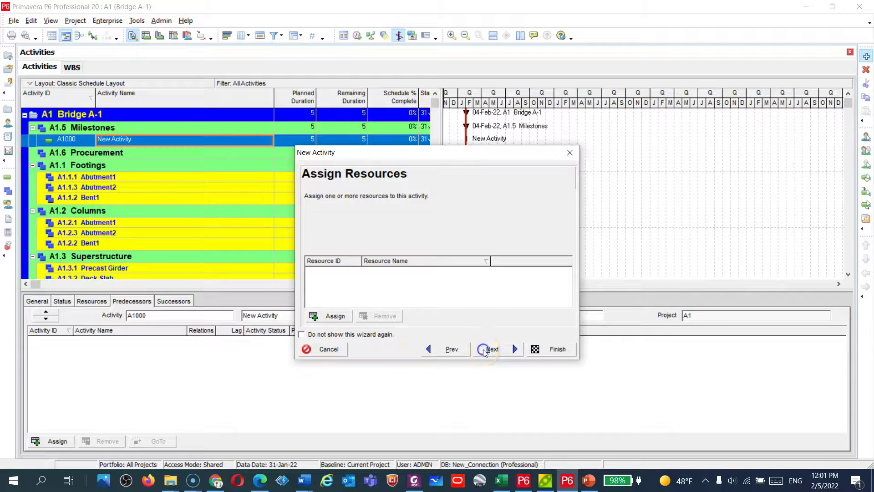
pyautogui.click(486, 350)
pyautogui.click(508, 352)
pyautogui.click(508, 352)
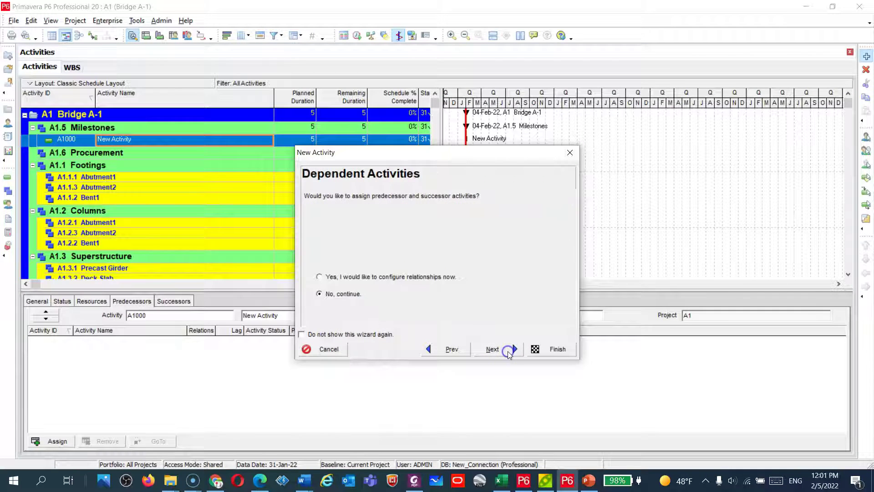
pyautogui.click(508, 352)
pyautogui.click(509, 353)
pyautogui.click(556, 349)
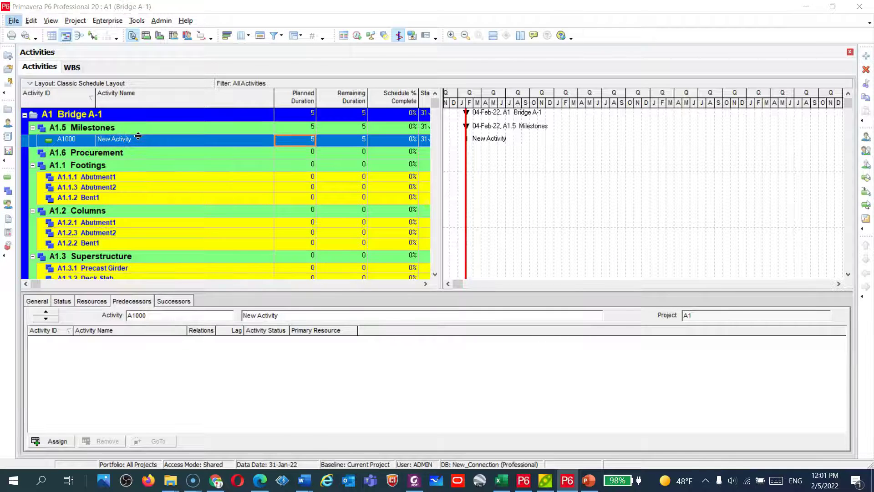
# Step: Copy the activity name Start work from the A1-Activities workbook in Excel and paste it as activity A1000's name in Primavera P6
pyautogui.hotkey('alt', 'Tab')
pyautogui.click(500, 476)
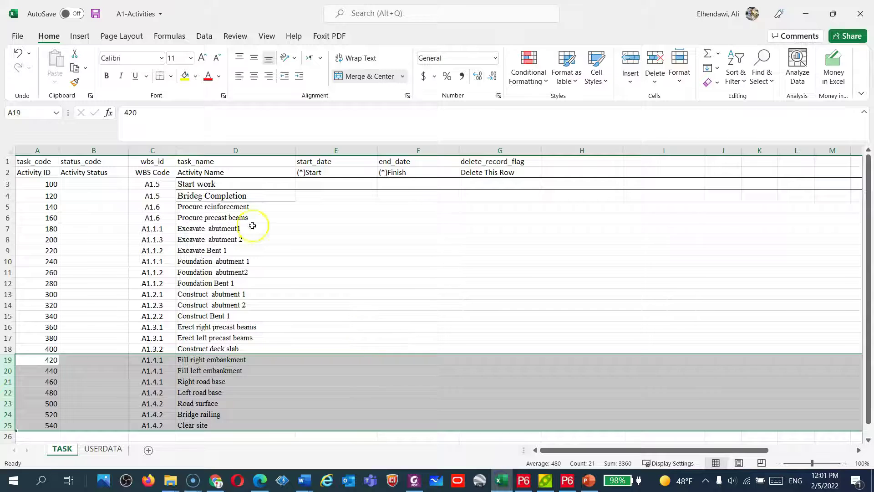
pyautogui.doubleClick(196, 184)
pyautogui.moveTo(161, 112); pyautogui.dragTo(123, 113)
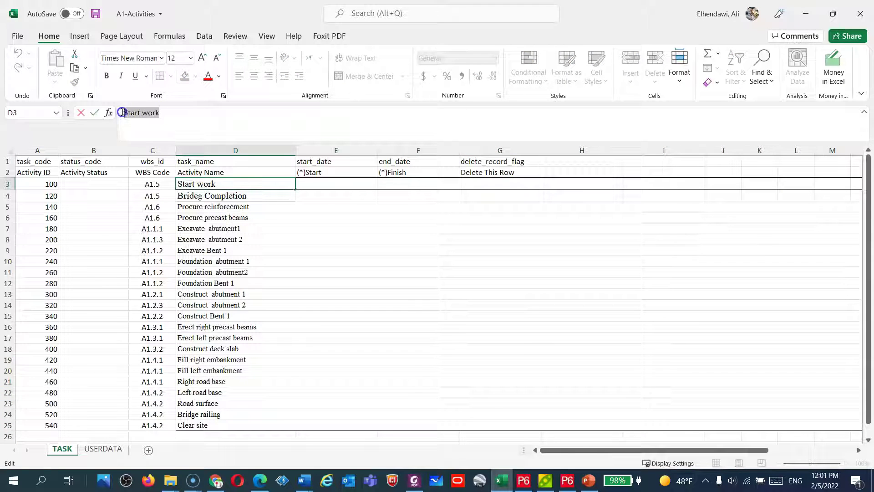
pyautogui.rightClick(138, 114)
pyautogui.click(178, 140)
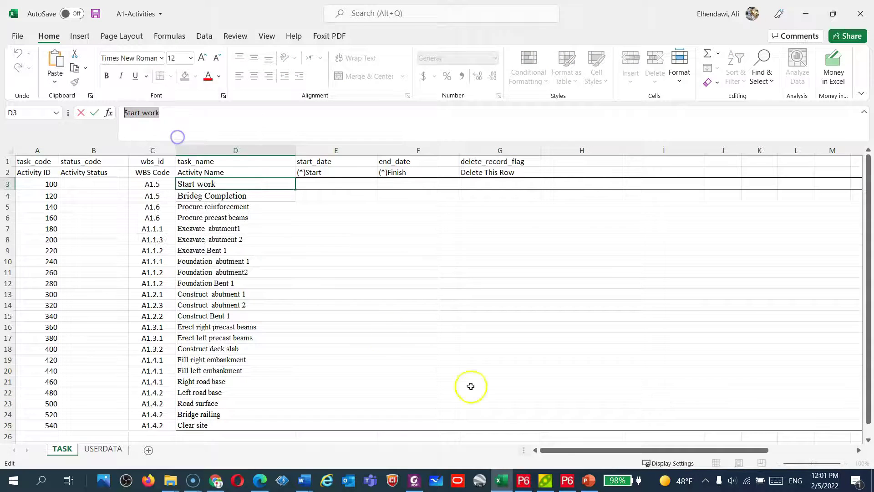
pyautogui.click(567, 480)
pyautogui.click(132, 139)
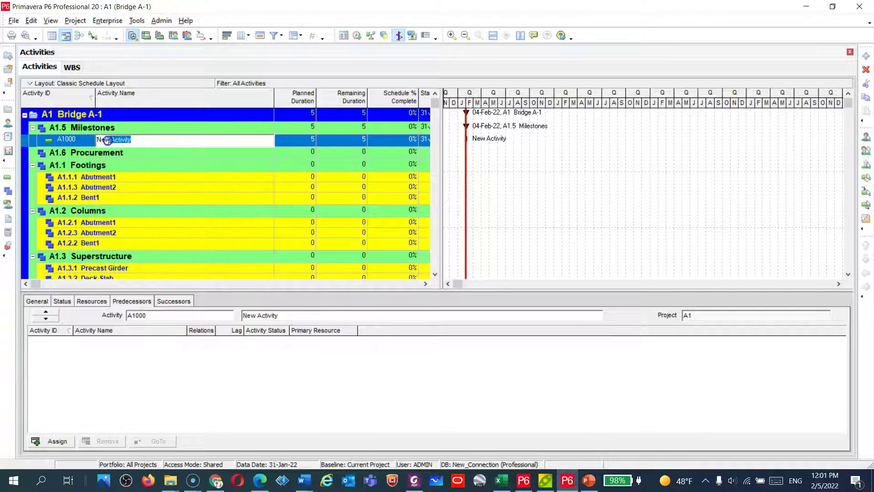
pyautogui.click(135, 157)
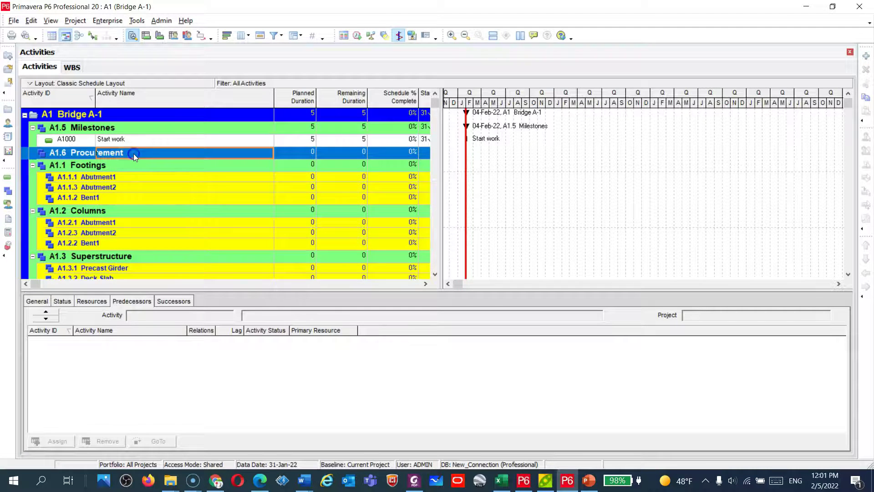
# Step: Locate the next activity name in the Excel list, then return to Primavera P6 and duplicate the Start work activity under Milestones
pyautogui.hotkey('alt', 'Tab')
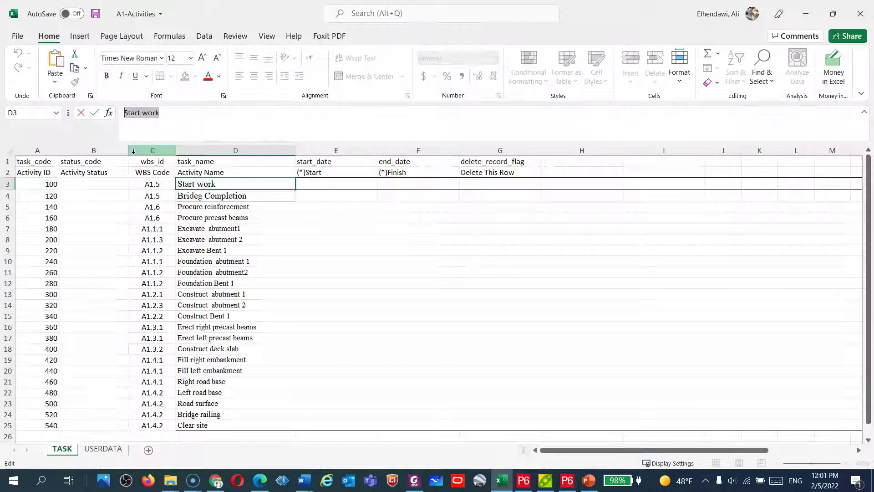
pyautogui.click(200, 191)
pyautogui.hotkey('alt', 'Tab')
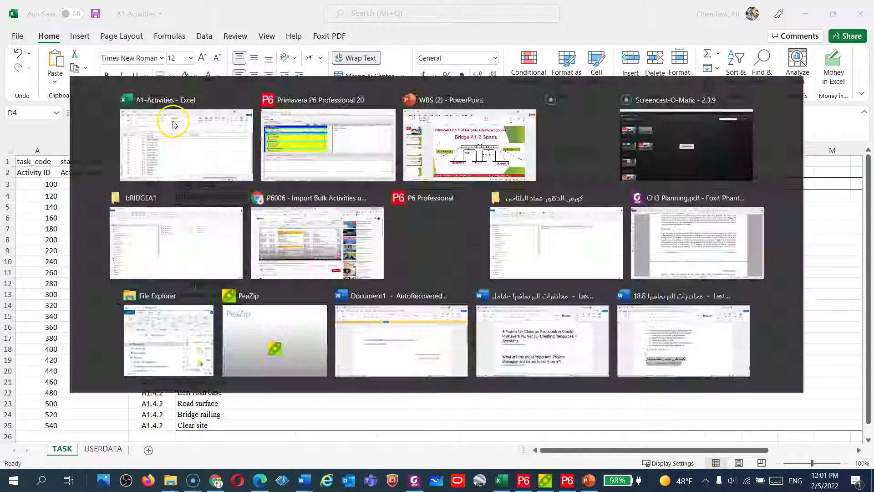
pyautogui.rightClick(114, 140)
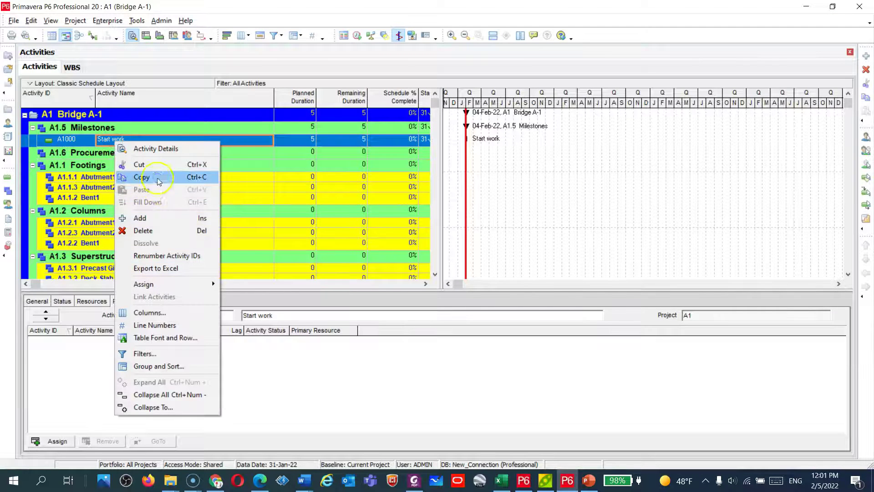
pyautogui.click(157, 177)
pyautogui.rightClick(129, 143)
pyautogui.click(159, 188)
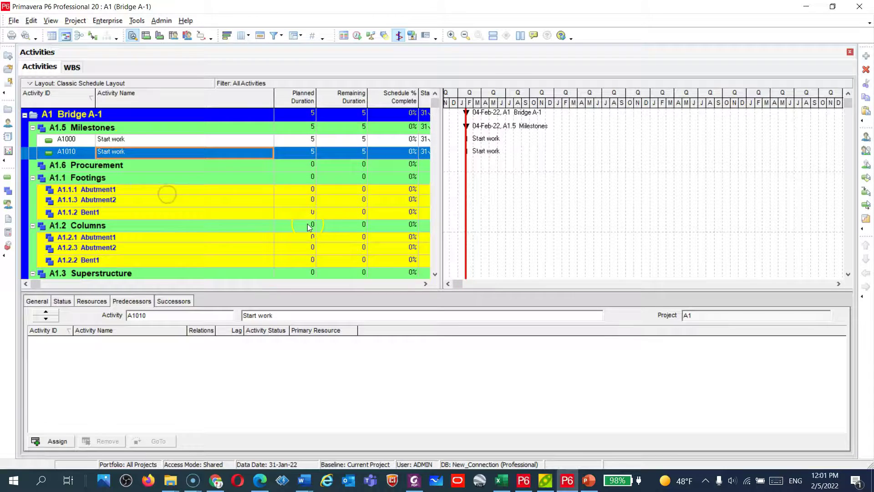
# Step: Copy Brideg Completion from cell D4 of the Excel list and paste it as the duplicated activity A1010's name in Primavera P6
pyautogui.hotkey('alt', 'Tab')
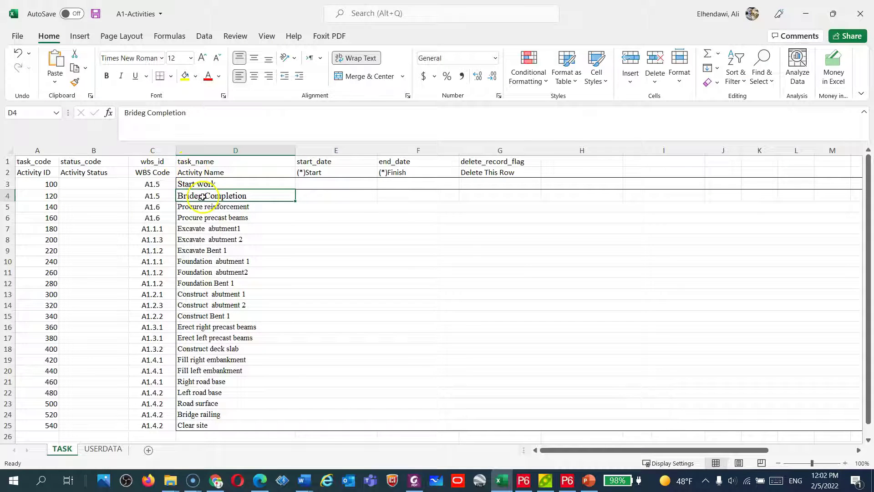
pyautogui.click(189, 126)
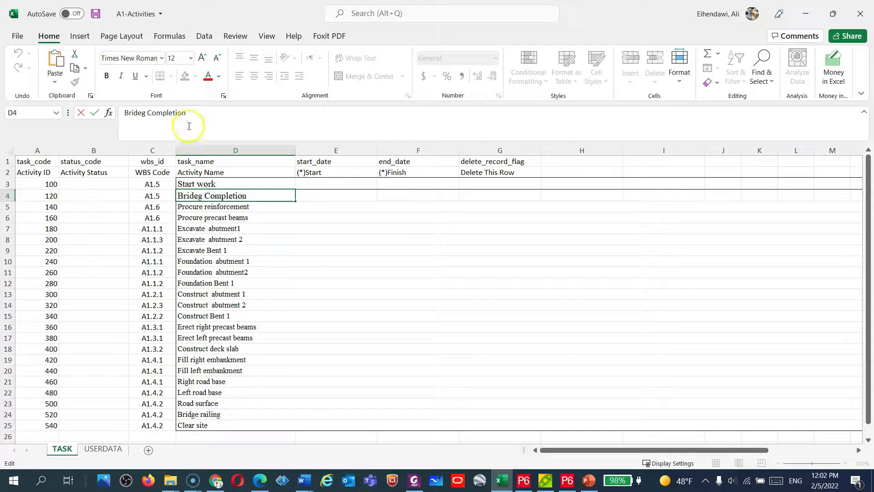
pyautogui.moveTo(123, 111); pyautogui.dragTo(146, 111)
pyautogui.doubleClick(153, 113)
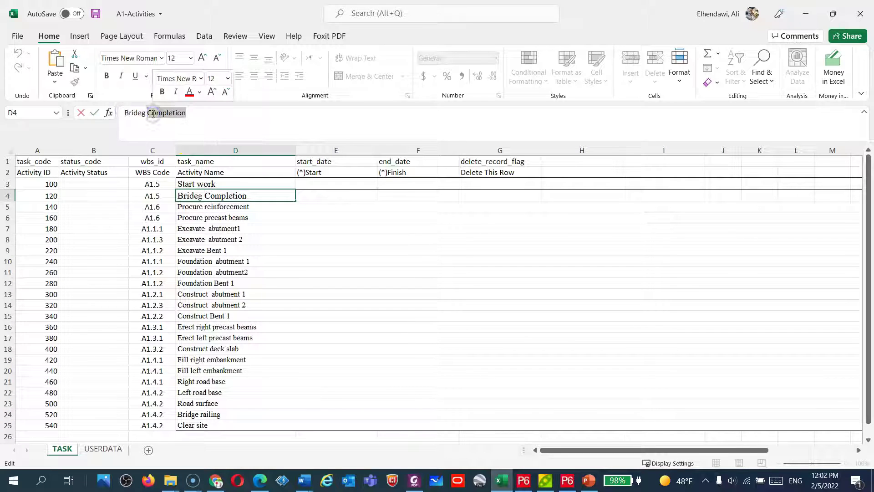
pyautogui.click(127, 114)
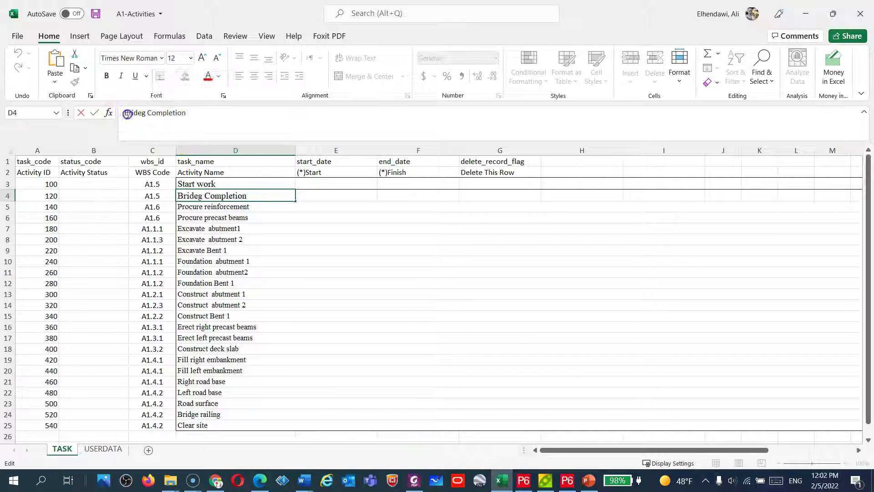
pyautogui.tripleClick(164, 113)
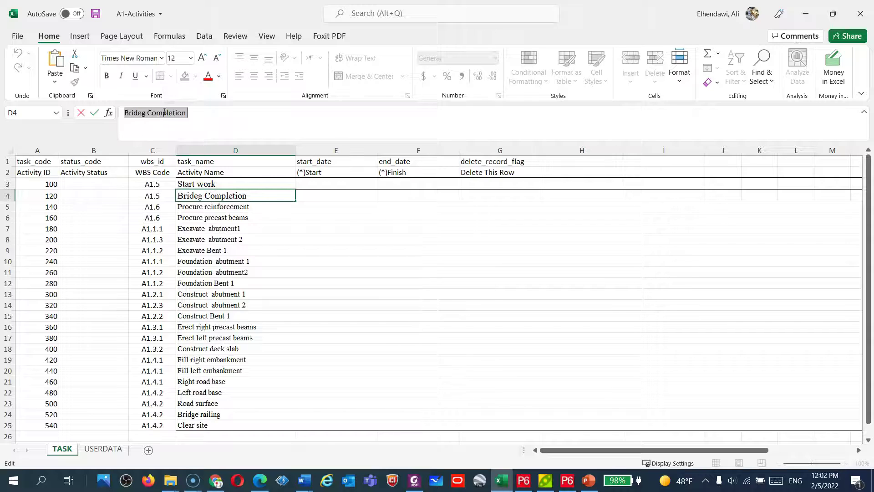
pyautogui.hotkey('alt', 'Tab')
pyautogui.click(143, 147)
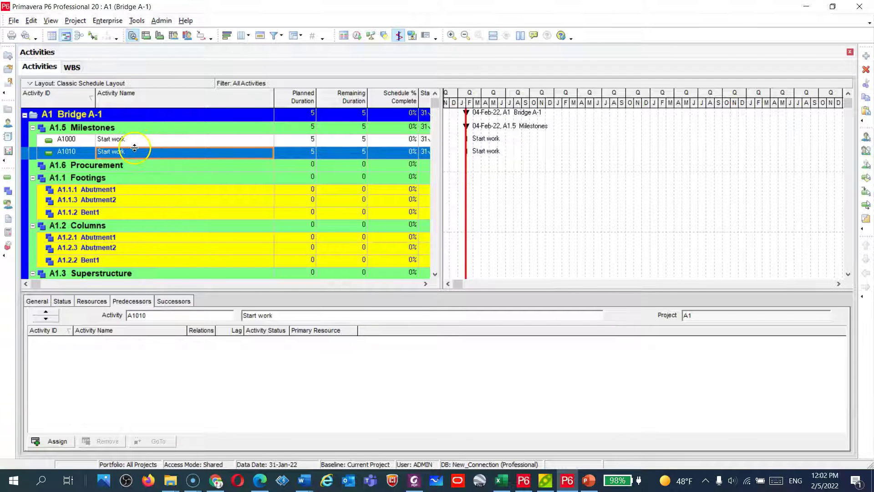
pyautogui.click(133, 152)
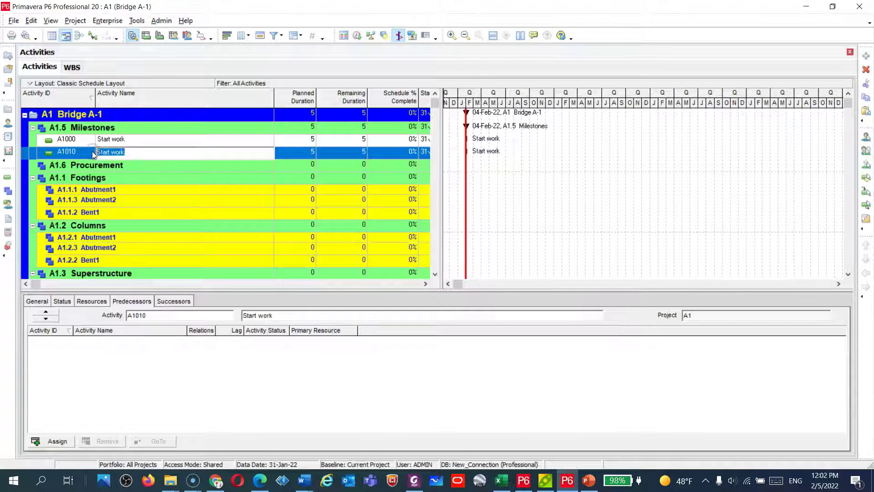
pyautogui.hotkey('ctrl', 'v')
pyautogui.click(149, 169)
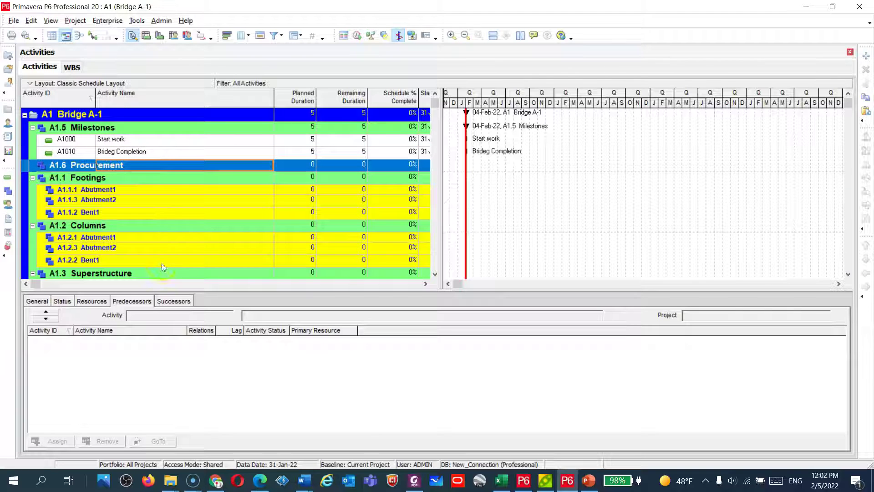
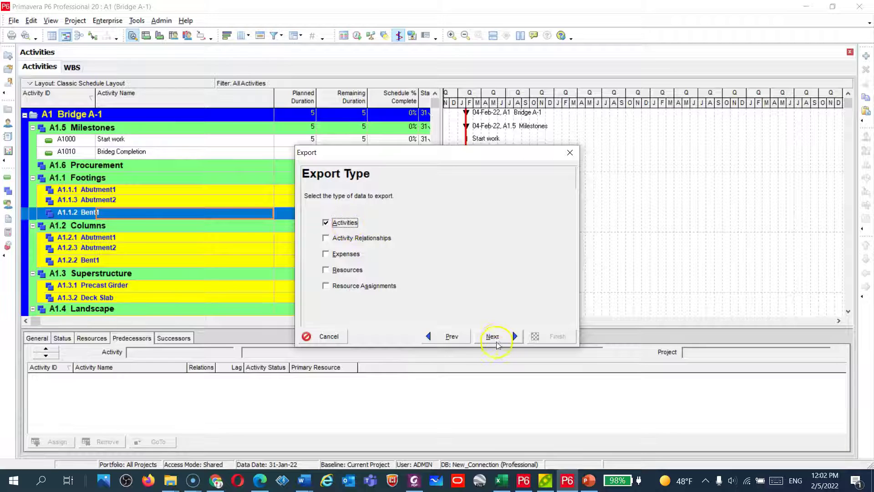
# Step: Set the export to the activities of project A1, Bridge A-1, and open the resource template for modification
pyautogui.click(493, 336)
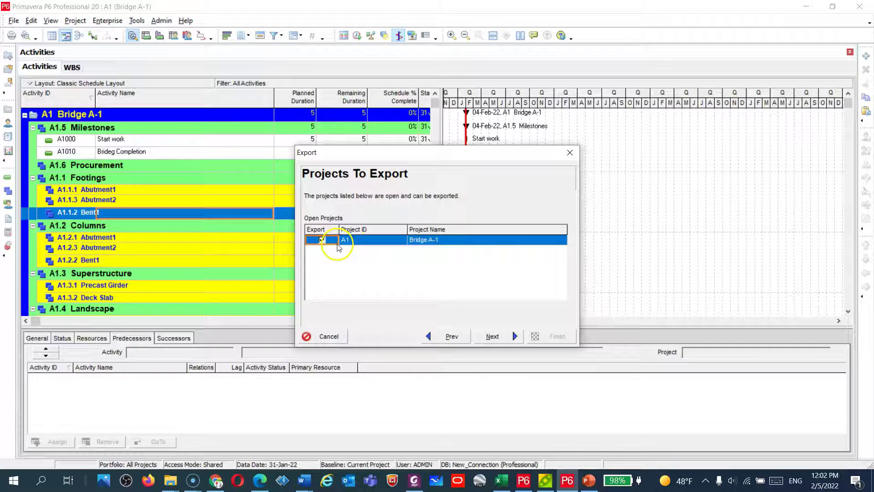
pyautogui.click(494, 337)
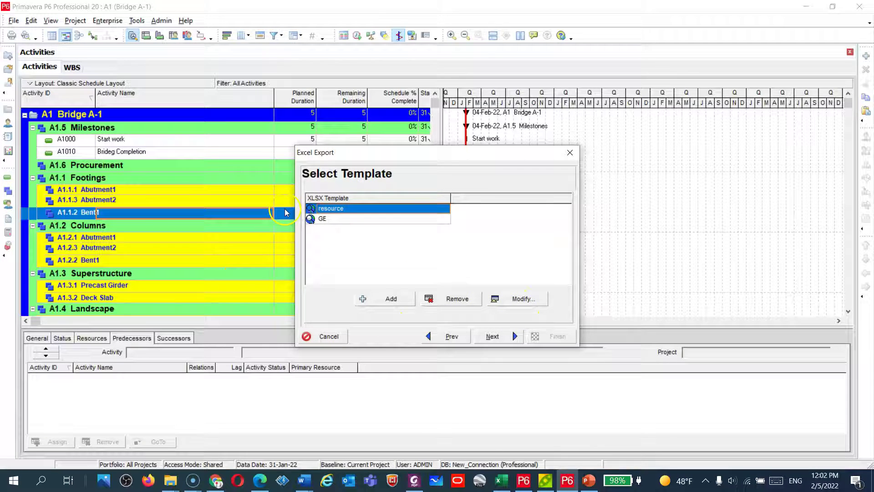
pyautogui.click(513, 299)
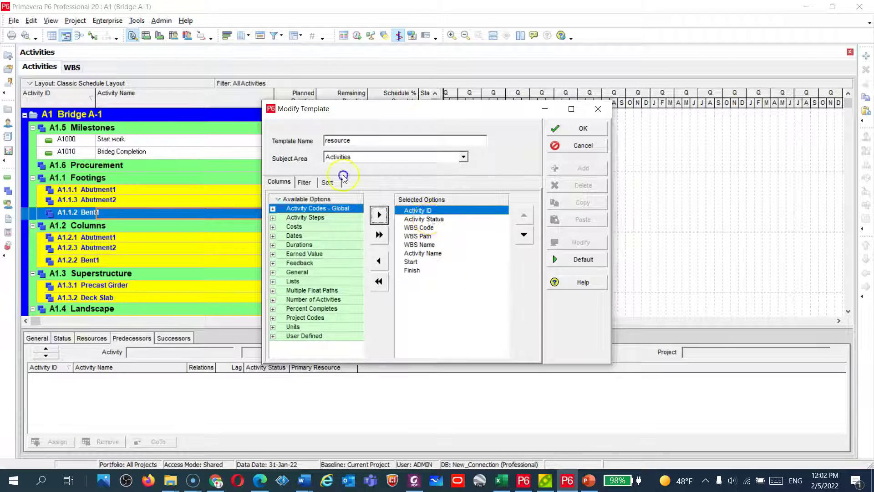
# Step: Remove WBS Path and WBS Name from the resource template's selected columns and review the remaining ones
pyautogui.click(424, 219)
pyautogui.click(419, 235)
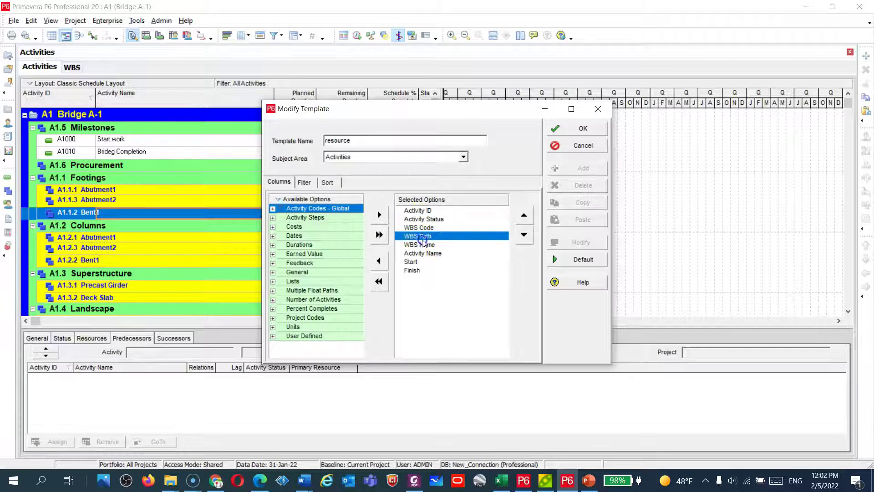
pyautogui.click(374, 261)
pyautogui.click(378, 261)
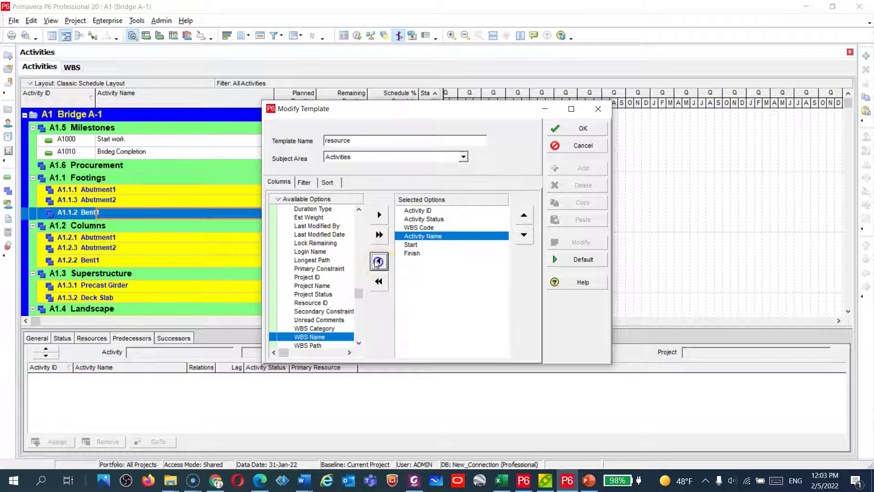
pyautogui.click(437, 212)
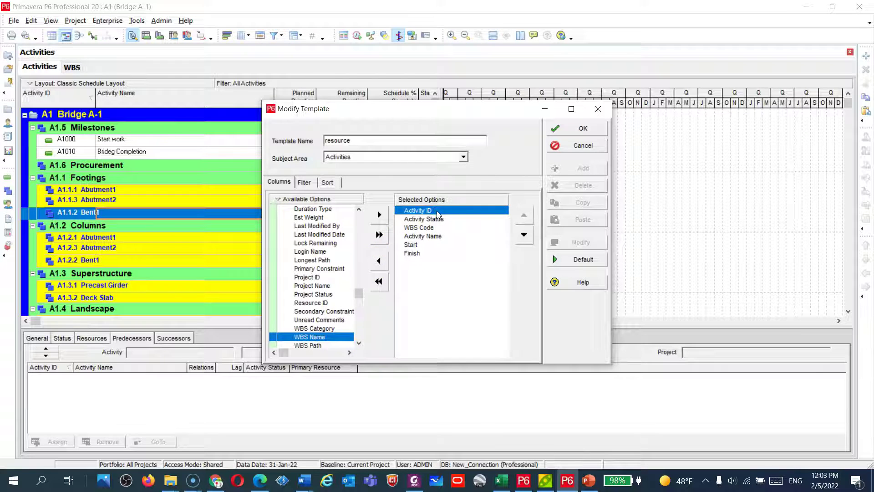
pyautogui.click(425, 236)
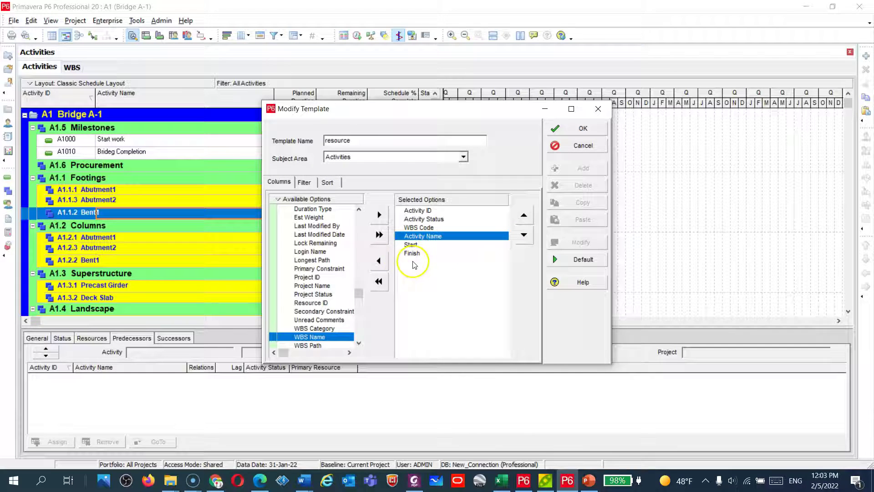
# Step: Save the changes to the resource template and continue the export to the Excel file selection
pyautogui.click(426, 220)
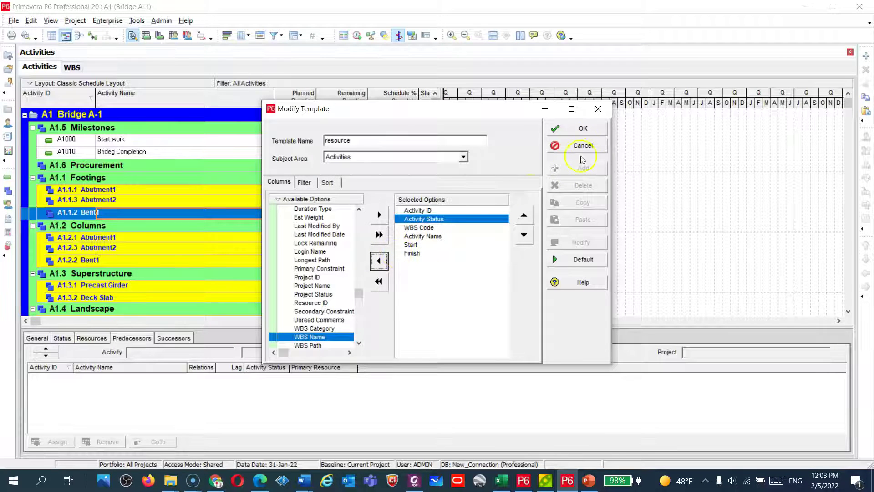
pyautogui.click(583, 130)
pyautogui.click(496, 337)
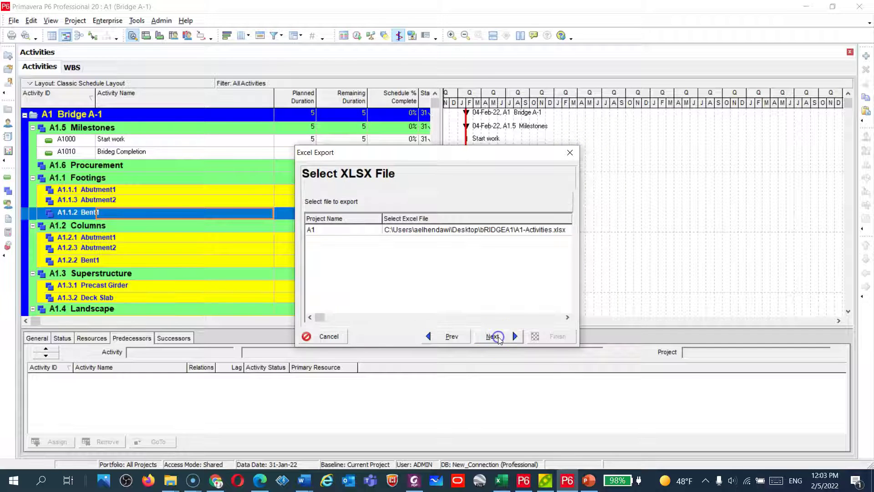
# Step: Set the export file to A1-Activities export in the bRIDGEA1 folder, then run the export to completion
pyautogui.click(373, 230)
pyautogui.click(495, 232)
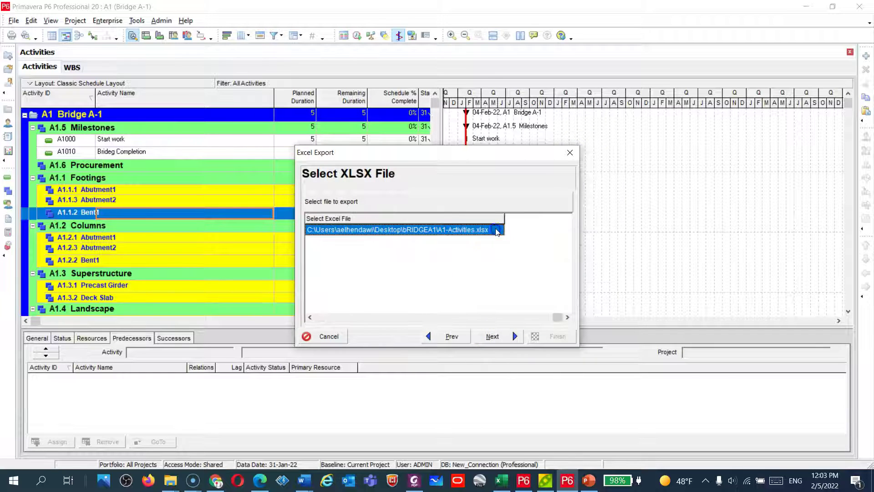
pyautogui.click(488, 230)
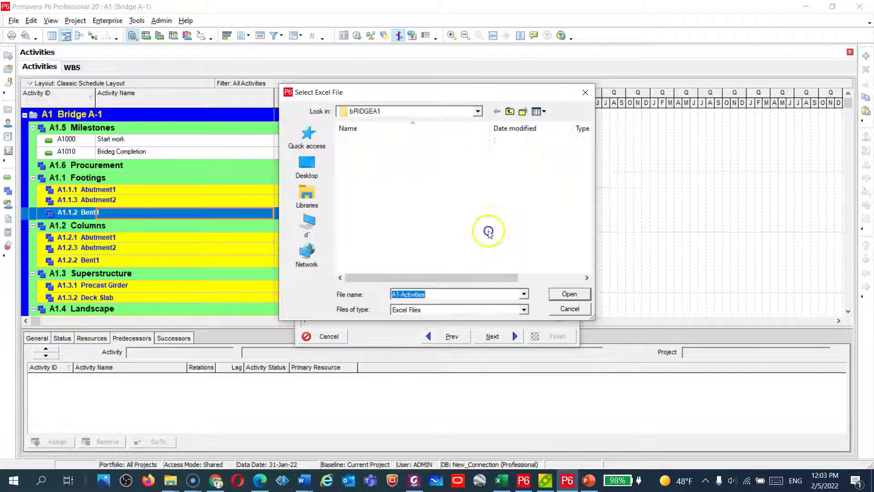
pyautogui.click(435, 291)
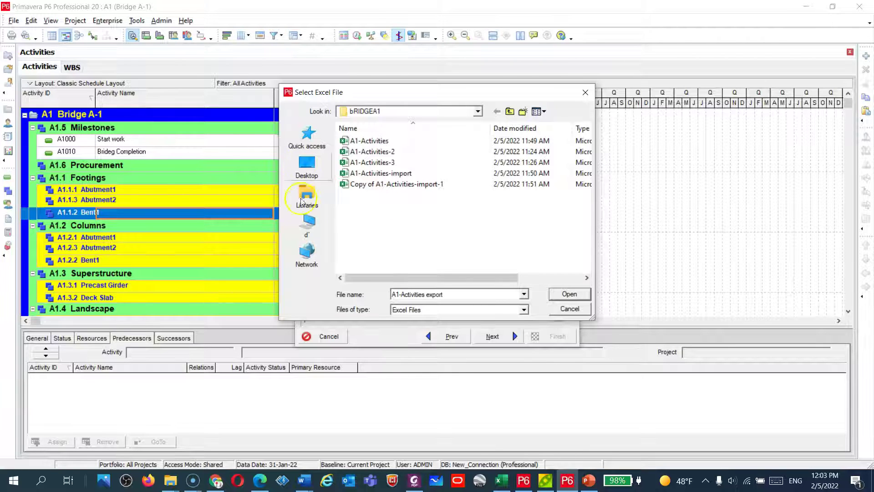
pyautogui.click(570, 294)
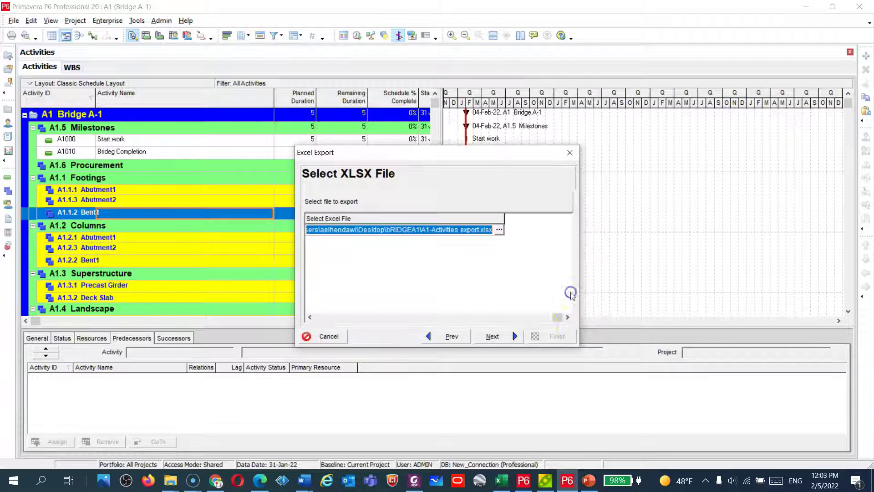
pyautogui.click(499, 336)
pyautogui.click(550, 338)
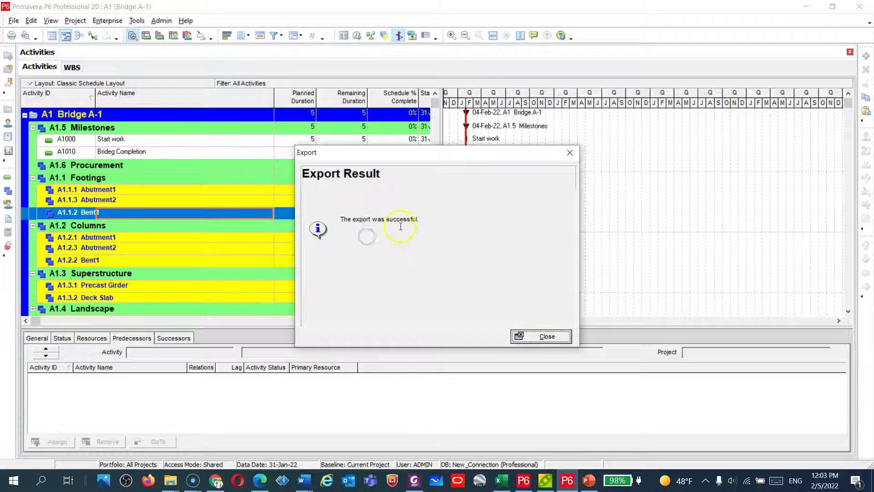
pyautogui.click(556, 337)
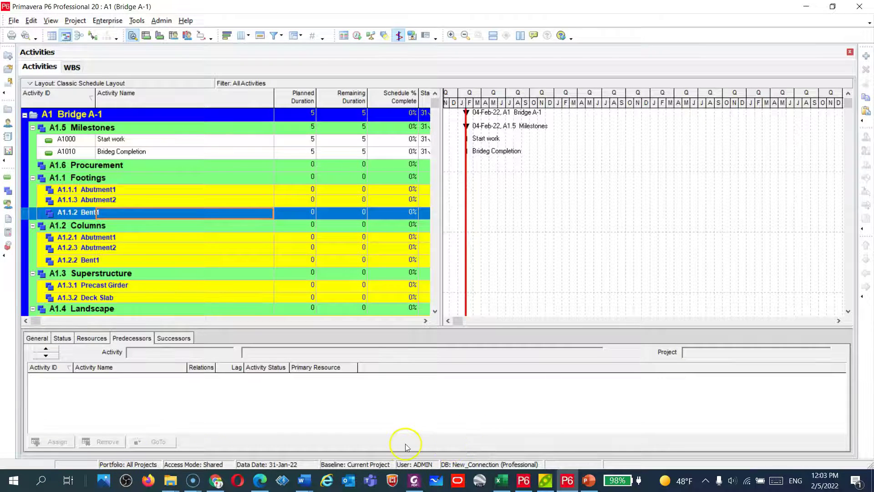
# Step: Open the exported A1-Activities export workbook in Excel from the bRIDGEA1 folder on the desktop
pyautogui.hotkey('alt', 'Tab')
pyautogui.hotkey('alt', 'Tab')
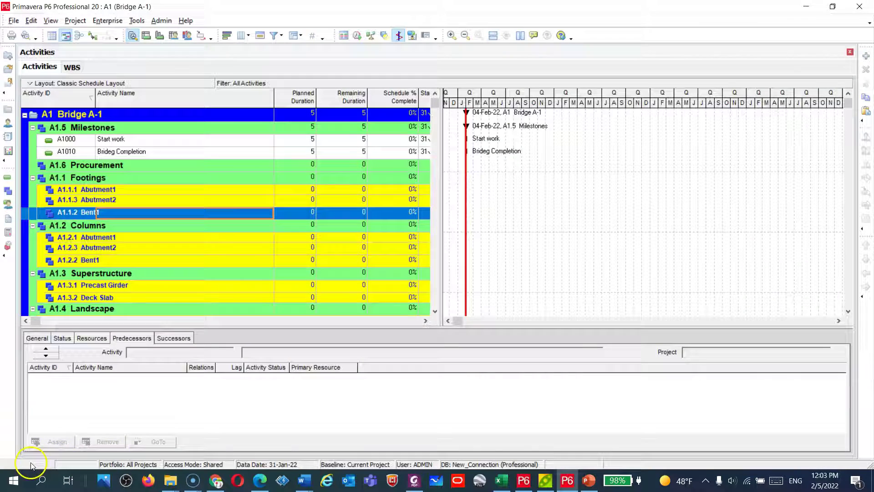
pyautogui.press('super+d')
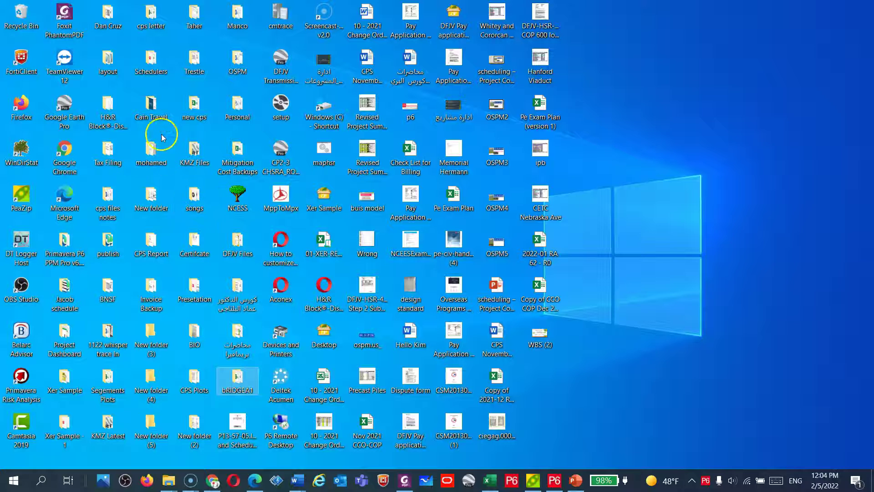
pyautogui.click(152, 114)
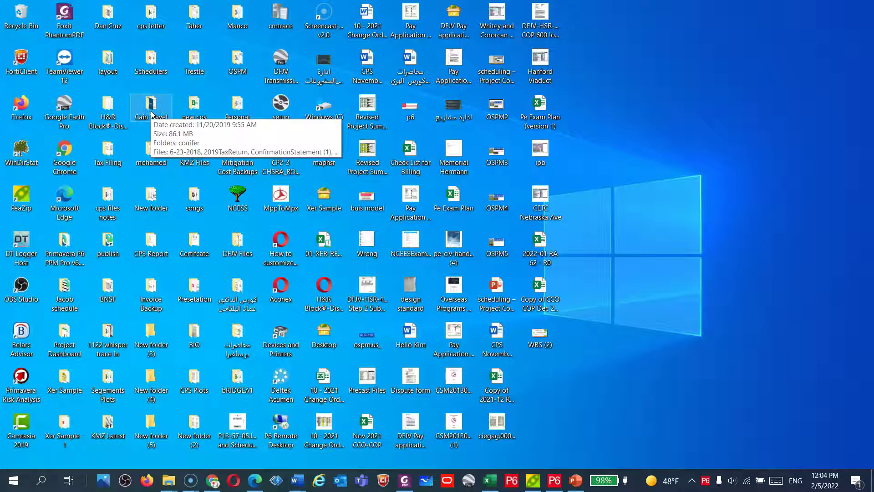
pyautogui.doubleClick(237, 382)
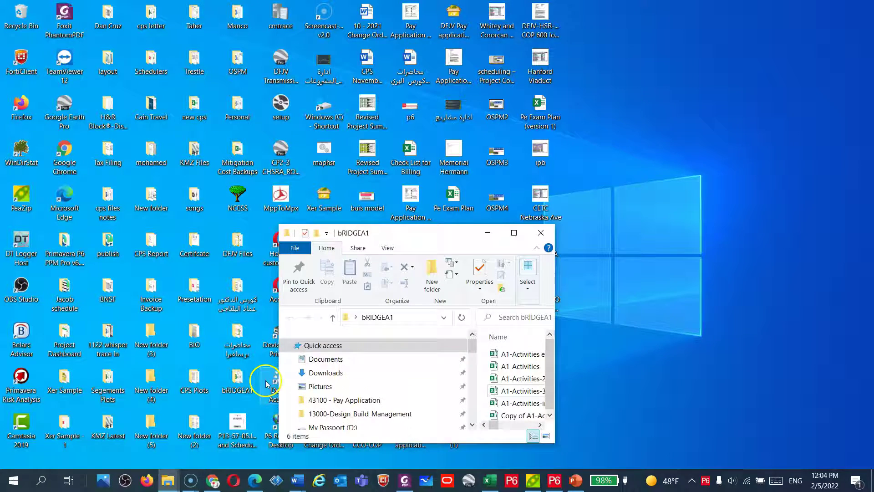
pyautogui.click(517, 234)
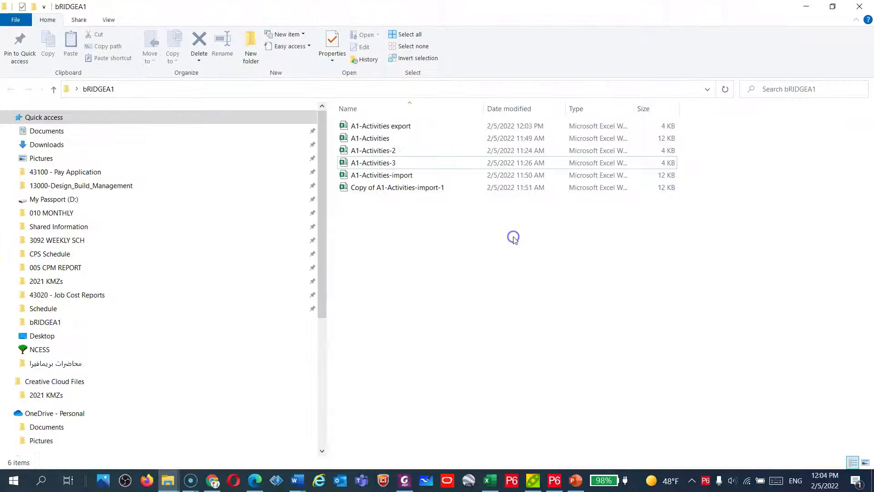
pyautogui.click(383, 127)
pyautogui.doubleClick(382, 126)
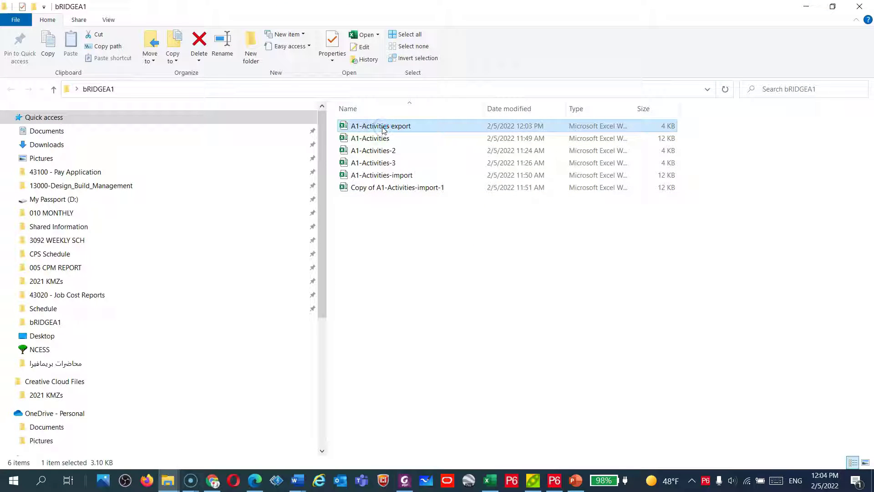
pyautogui.click(397, 131)
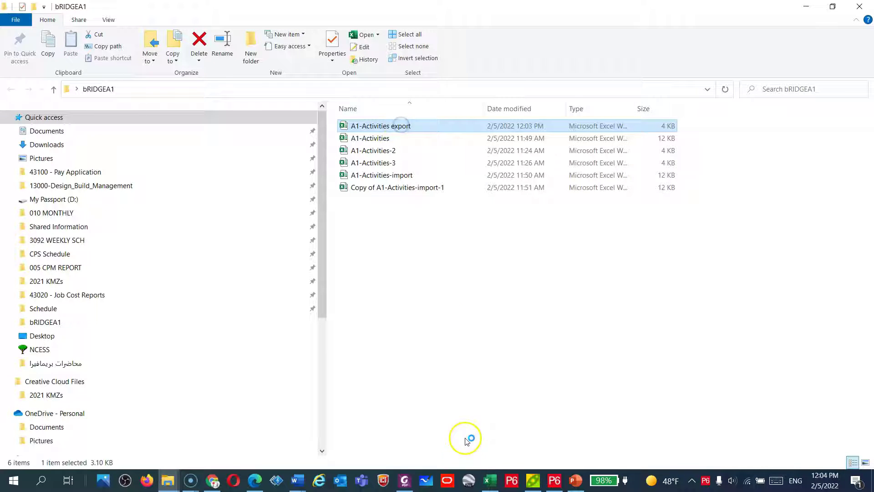
pyautogui.click(490, 480)
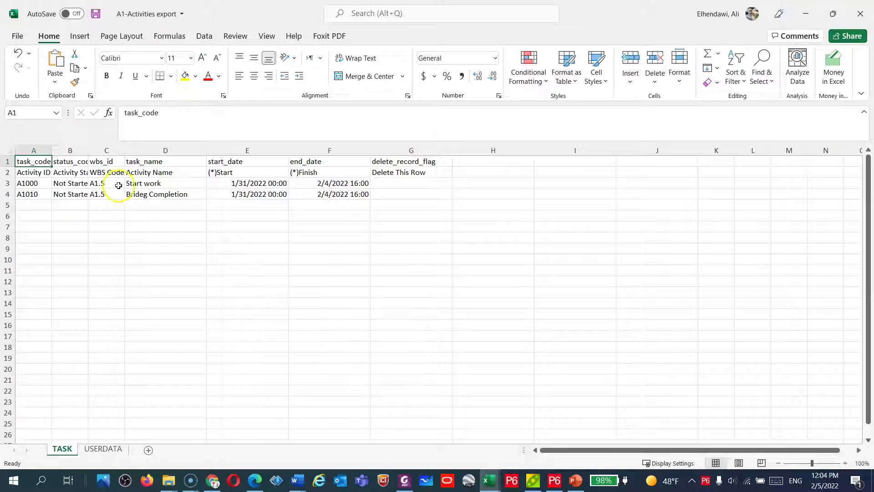
# Step: Widen columns A to D of the TASK sheet and review the exported activity ID, status, WBS code and name entries
pyautogui.doubleClick(51, 146)
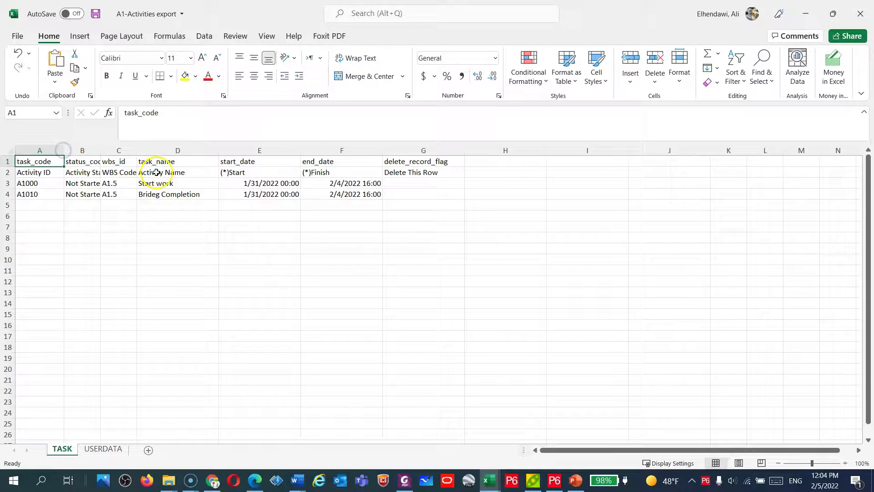
pyautogui.moveTo(218, 147); pyautogui.dragTo(227, 148)
pyautogui.click(205, 225)
pyautogui.moveTo(50, 172); pyautogui.dragTo(43, 193)
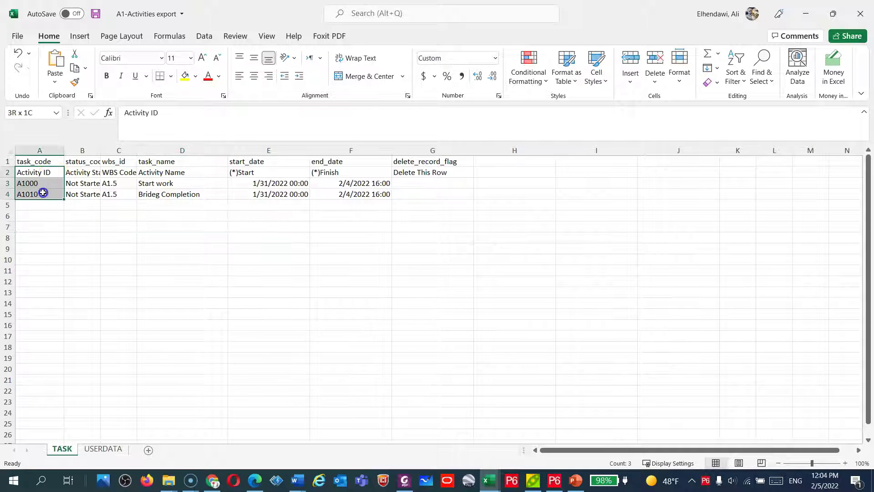
pyautogui.moveTo(100, 150); pyautogui.dragTo(88, 195)
pyautogui.click(106, 236)
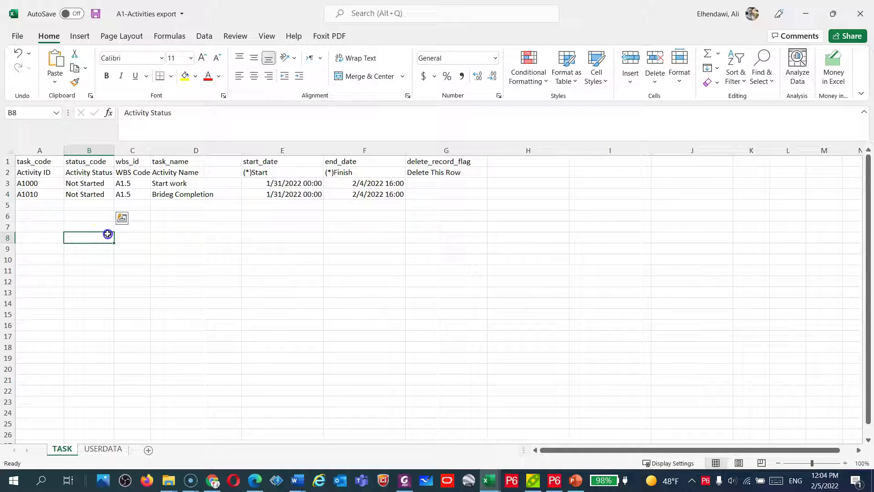
pyautogui.moveTo(153, 152); pyautogui.dragTo(135, 196)
pyautogui.moveTo(187, 176); pyautogui.dragTo(186, 195)
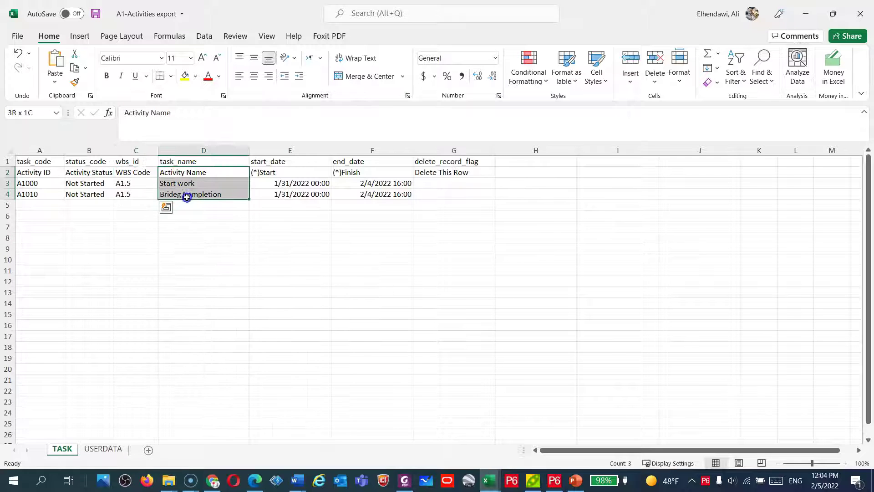
pyautogui.click(199, 236)
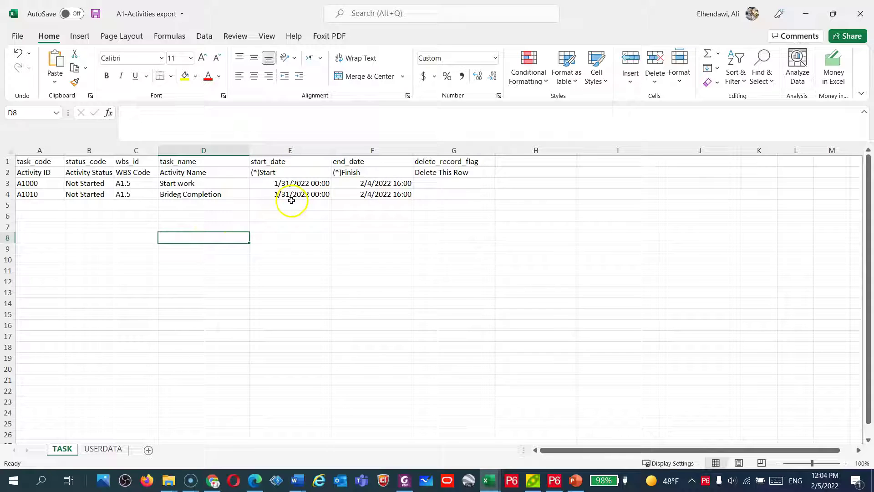
# Step: Highlight the WBS Code, Activity Name and Activity ID columns of the TASK sheet with yellow fill
pyautogui.click(136, 150)
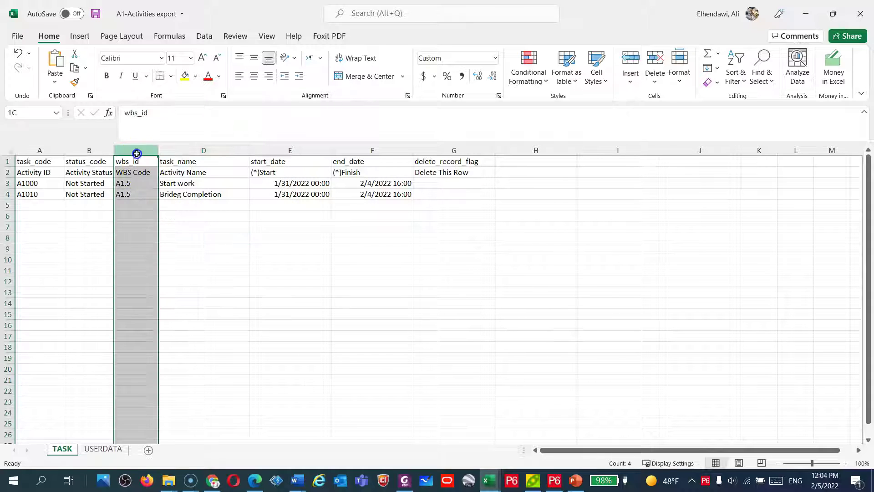
pyautogui.click(184, 75)
pyautogui.click(190, 150)
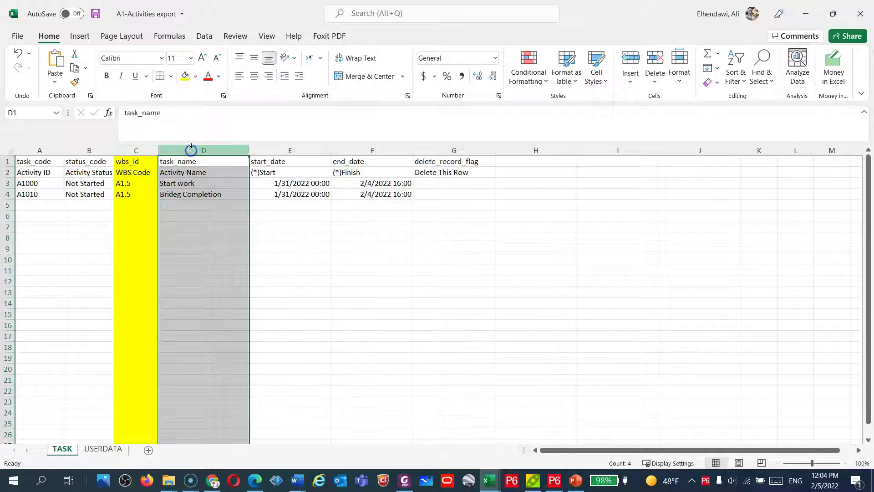
pyautogui.click(184, 76)
pyautogui.click(28, 151)
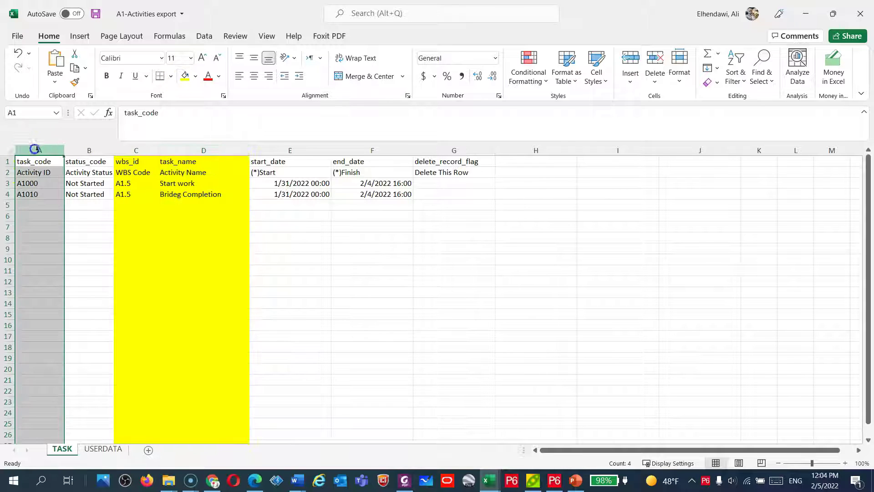
pyautogui.click(185, 76)
pyautogui.click(189, 248)
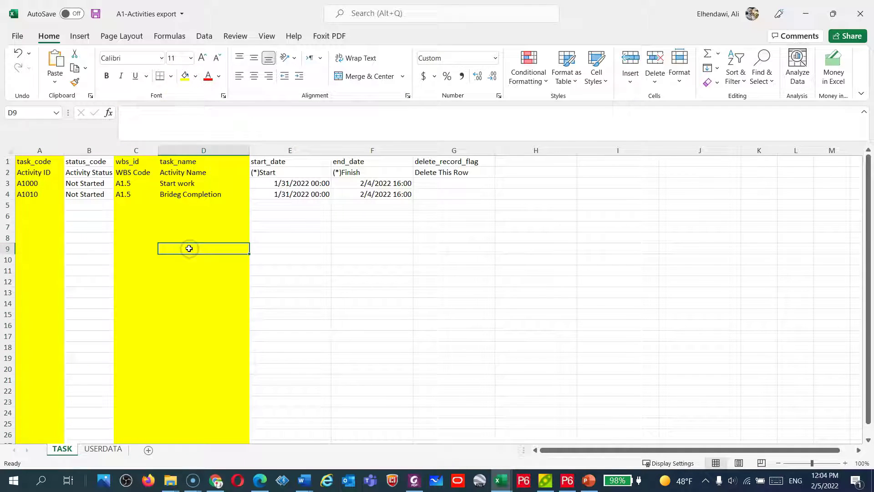
pyautogui.click(182, 217)
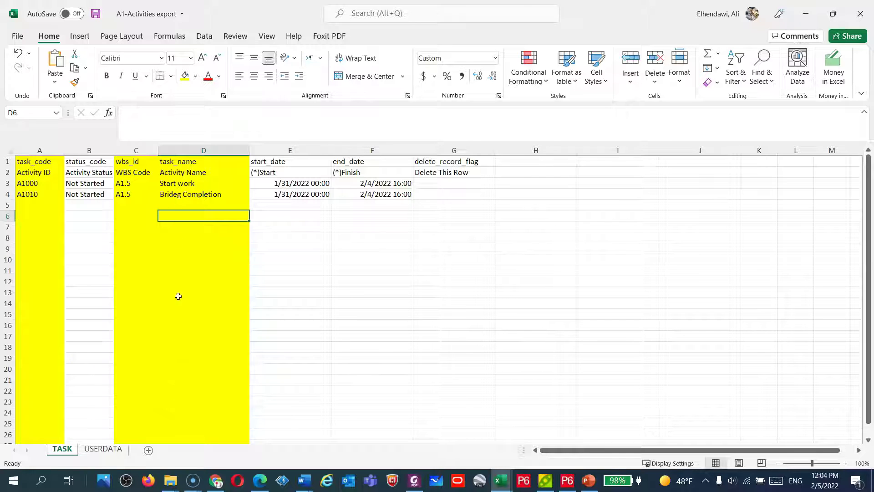
# Step: Copy the activity names Start work through Clear site from the A1-Activities workbook into the export sheet from D3, then widen column D slightly
pyautogui.hotkey('alt', 'Tab')
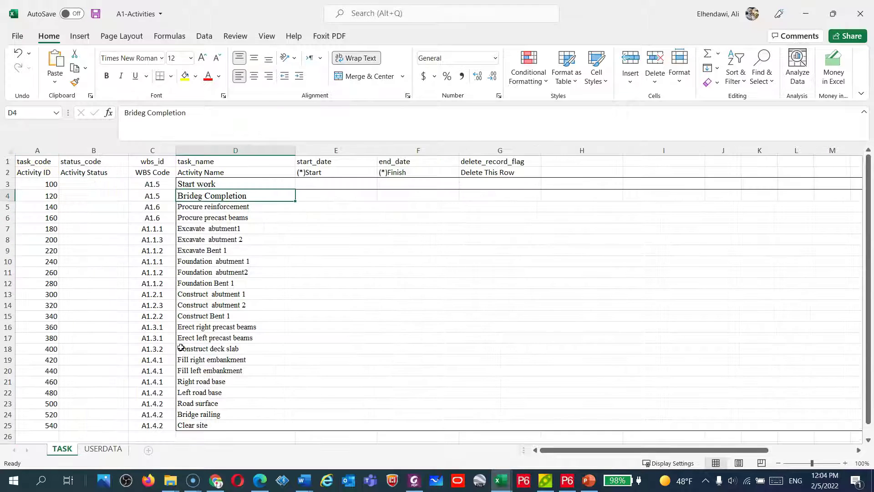
pyautogui.moveTo(202, 181); pyautogui.dragTo(214, 421)
pyautogui.rightClick(223, 309)
pyautogui.click(277, 149)
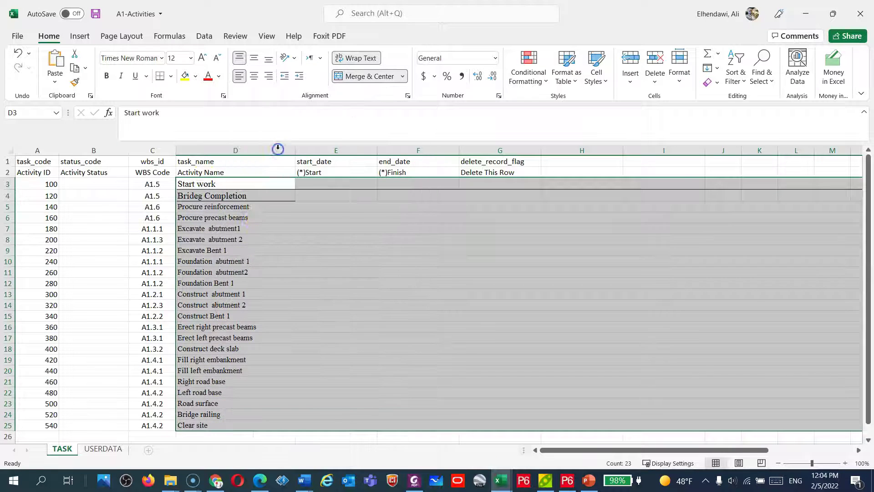
pyautogui.hotkey('alt', 'Tab')
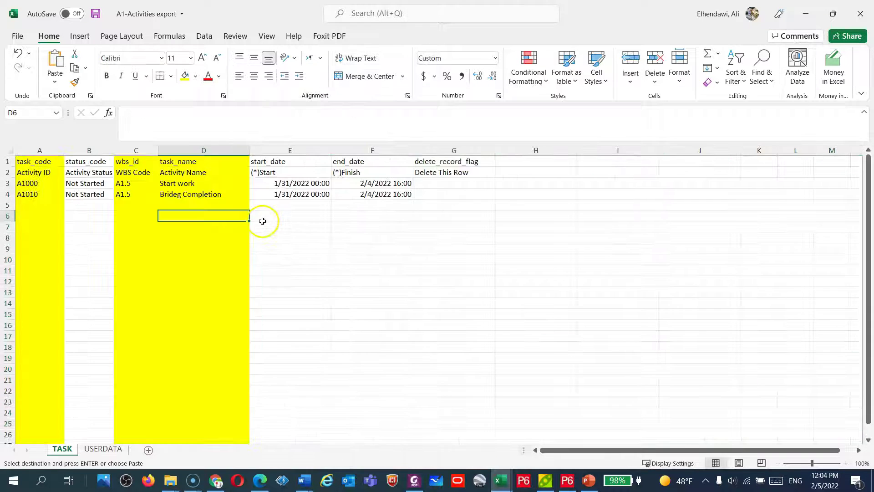
pyautogui.click(188, 183)
pyautogui.hotkey('ctrl', 'v')
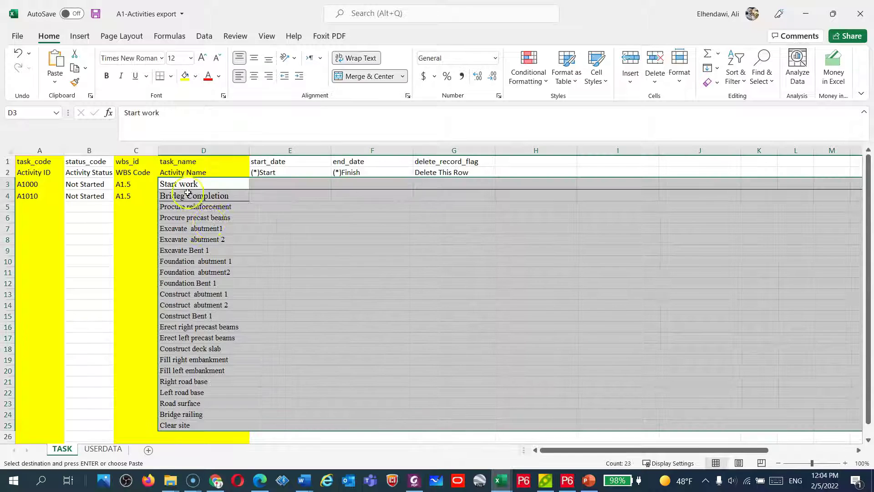
pyautogui.click(219, 228)
pyautogui.moveTo(256, 152); pyautogui.dragTo(255, 152)
pyautogui.click(229, 228)
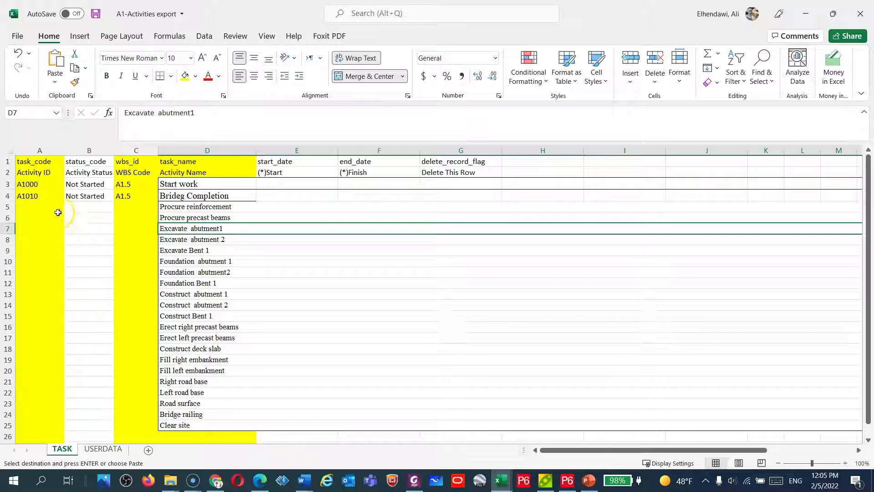
# Step: Switch to Primavera P6, show the project's WBS view and copy all Bridge A-1 WBS rows
pyautogui.moveTo(130, 186); pyautogui.dragTo(127, 209)
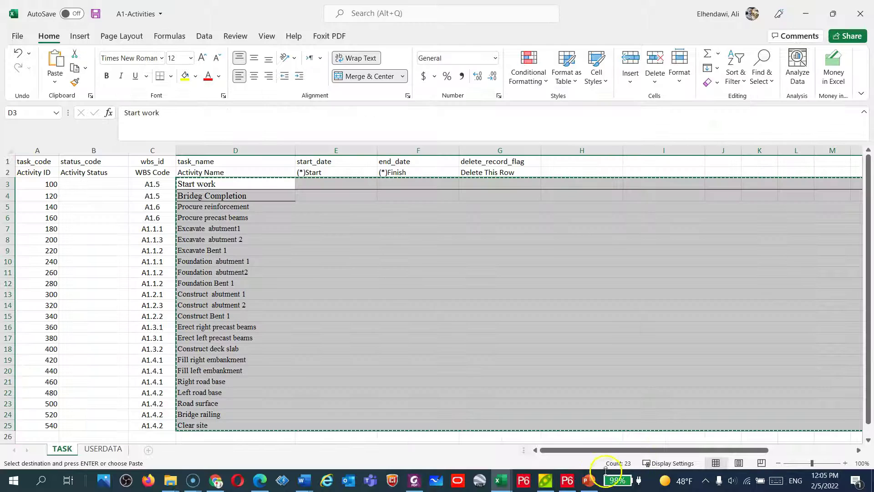
pyautogui.click(567, 482)
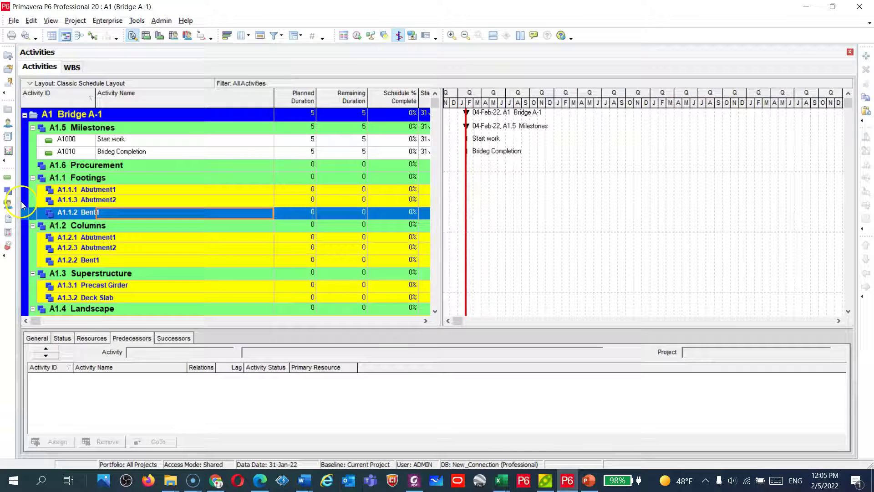
pyautogui.click(8, 190)
pyautogui.click(109, 129)
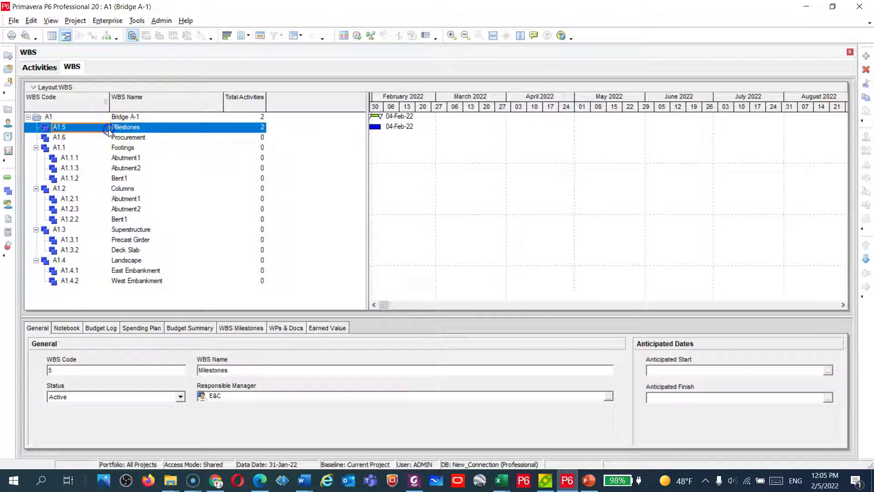
pyautogui.hotkey('ctrl', 'a')
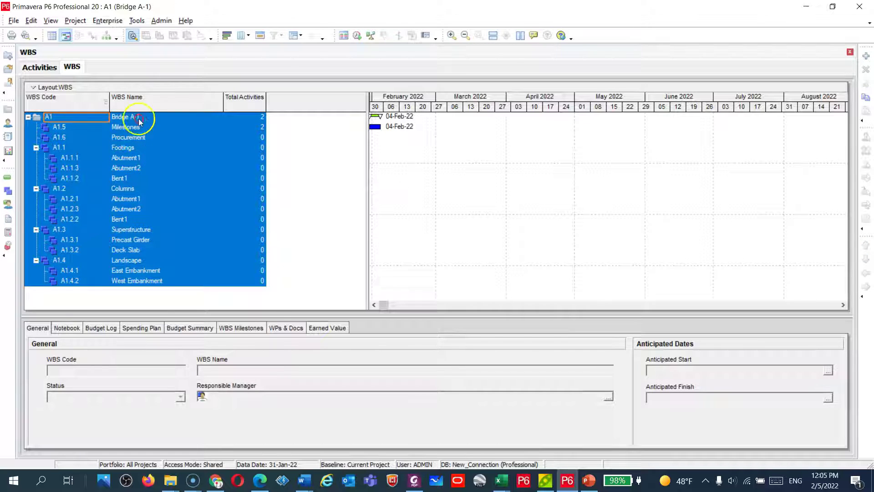
pyautogui.rightClick(173, 148)
pyautogui.click(208, 185)
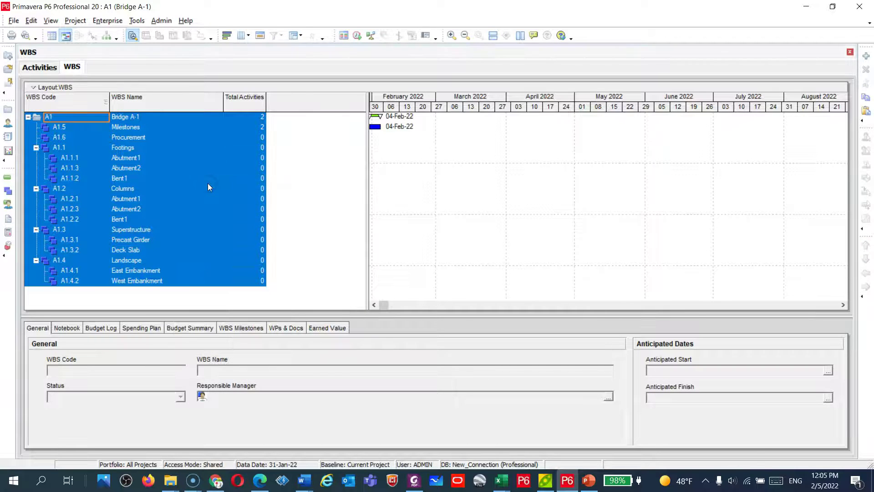
# Step: Try to paste the copied WBS rows into the A1-Activities workbook at cell F4, then copy the blank cell B4
pyautogui.hotkey('alt', 'Tab')
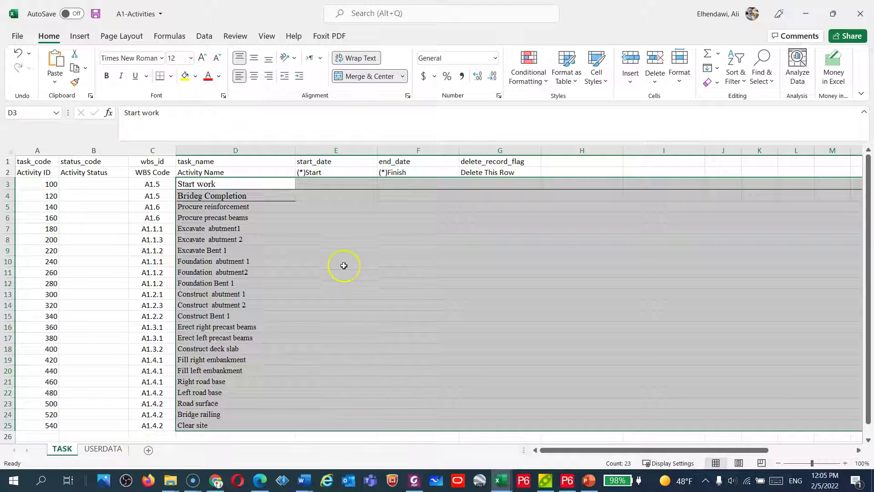
pyautogui.click(439, 201)
pyautogui.click(412, 195)
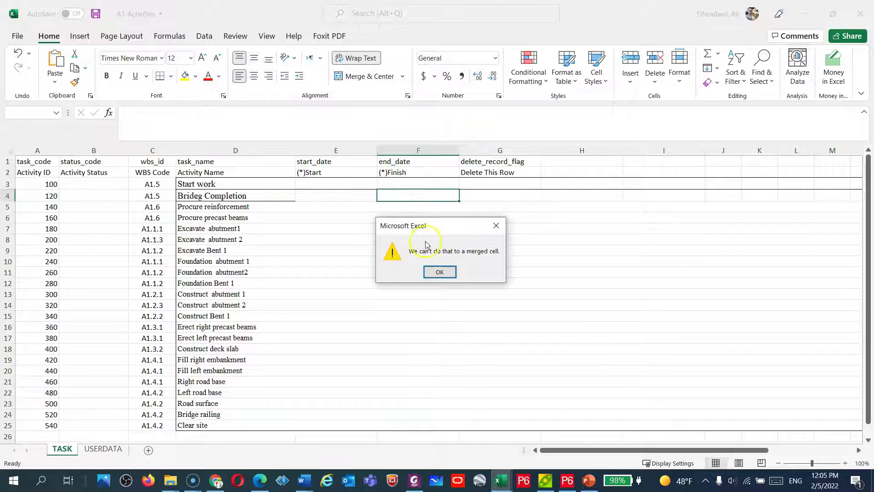
pyautogui.click(438, 270)
pyautogui.click(78, 195)
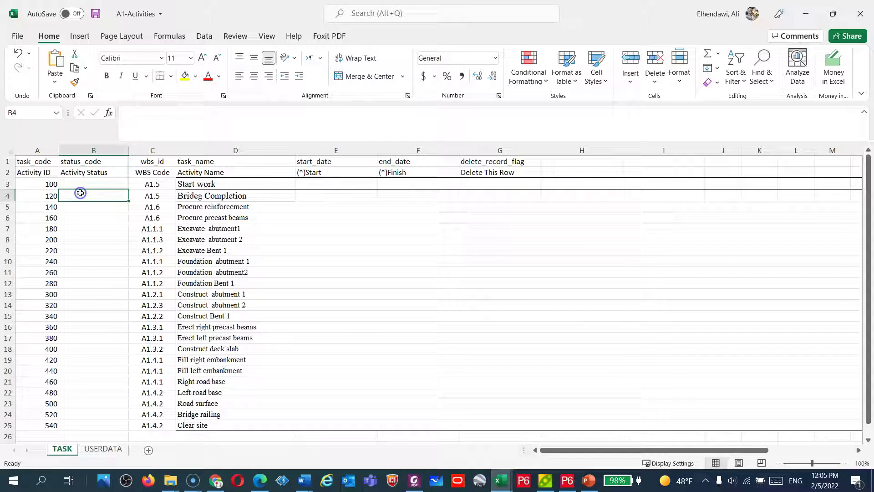
pyautogui.hotkey('ctrl', 'c')
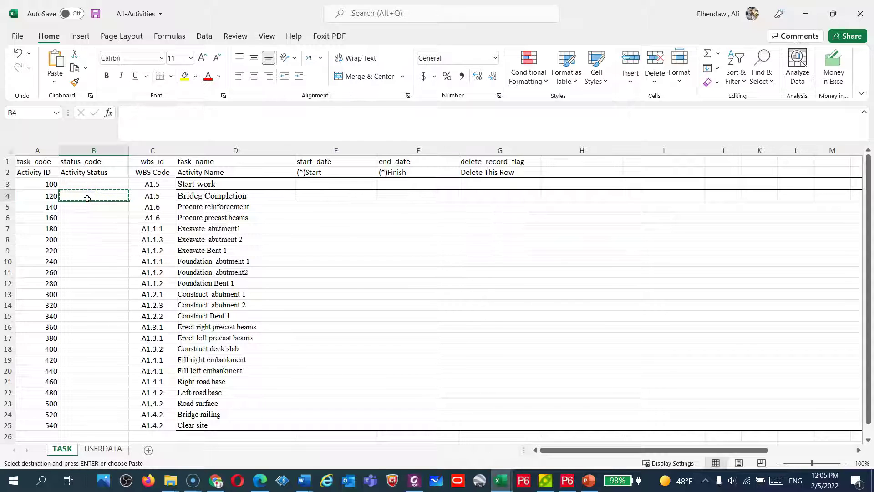
# Step: Copy the WBS rows from Primavera P6 again and paste them below the activities in the A1-Activities TASK sheet, starting at A30
pyautogui.hotkey('alt', 'Tab')
pyautogui.rightClick(143, 190)
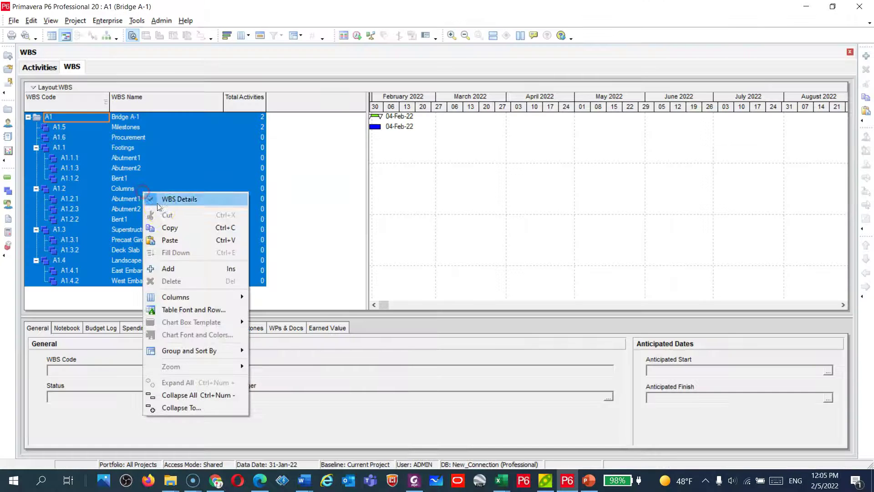
pyautogui.click(167, 228)
pyautogui.hotkey('alt', 'Tab')
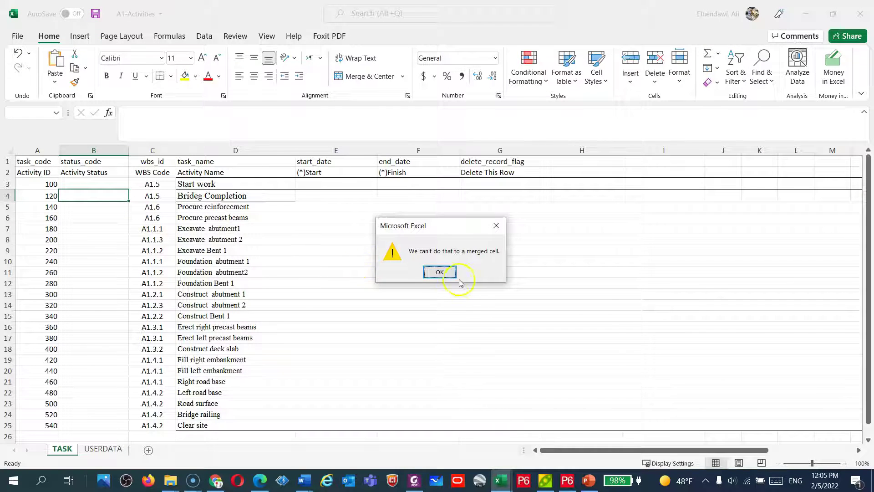
pyautogui.click(440, 272)
pyautogui.scroll(-4, 191, 351)
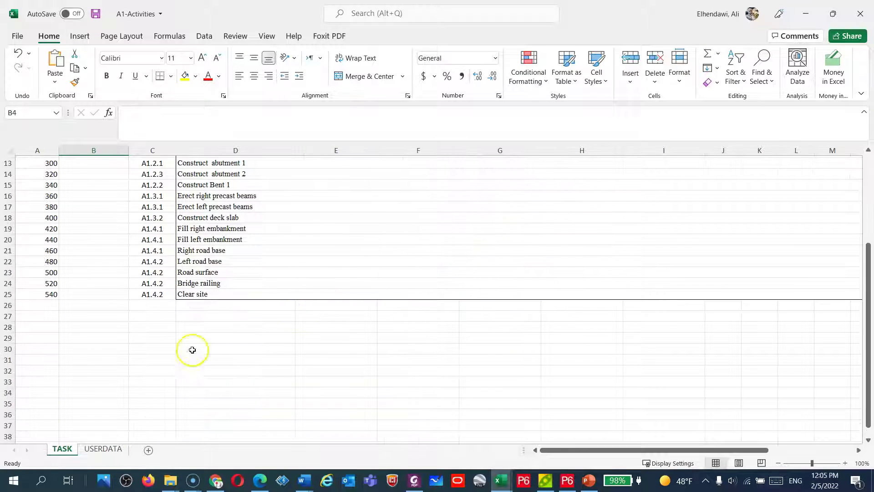
pyautogui.click(51, 349)
pyautogui.hotkey('ctrl', 'v')
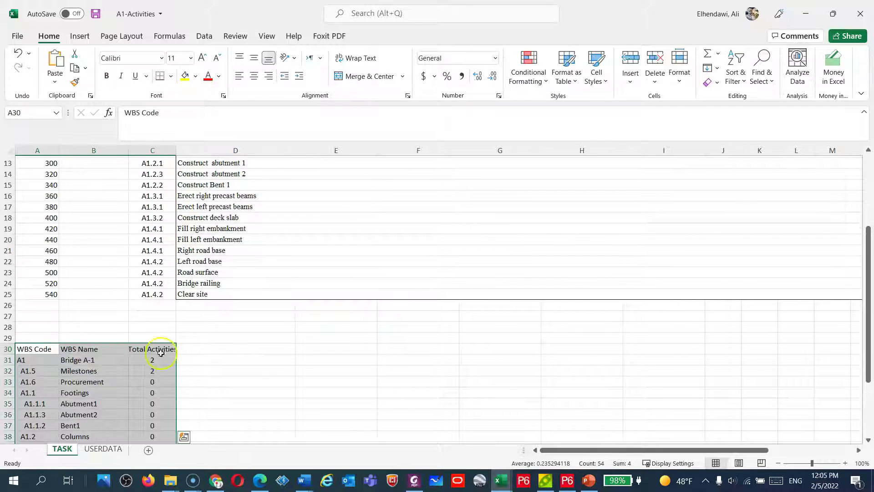
pyautogui.scroll(-3, 182, 347)
pyautogui.click(43, 251)
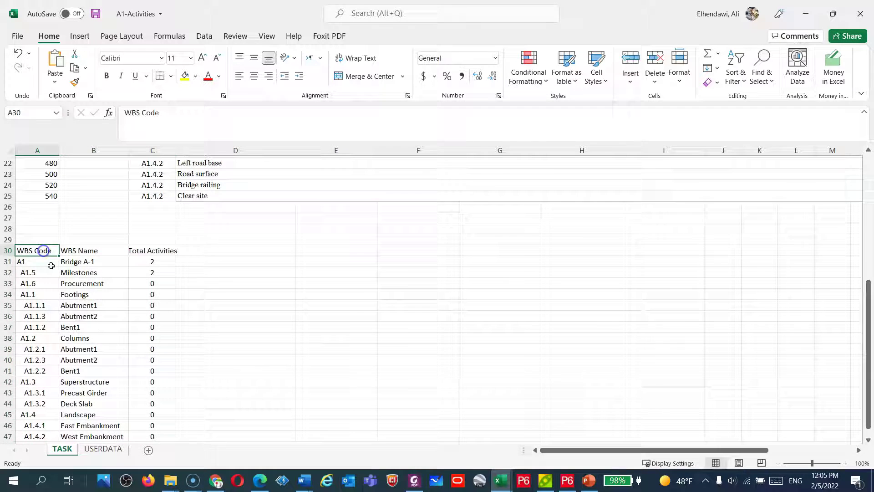
pyautogui.moveTo(47, 262); pyautogui.dragTo(97, 367)
pyautogui.scroll(3, 155, 346)
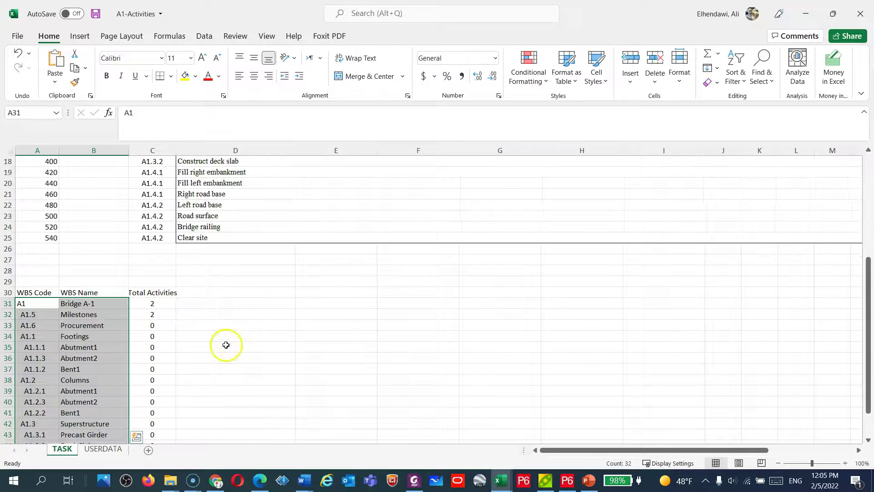
# Step: Copy the Procurement code A1.6 from the WBS list into the WBS Code cell C5 for Procure reinforcement
pyautogui.click(42, 315)
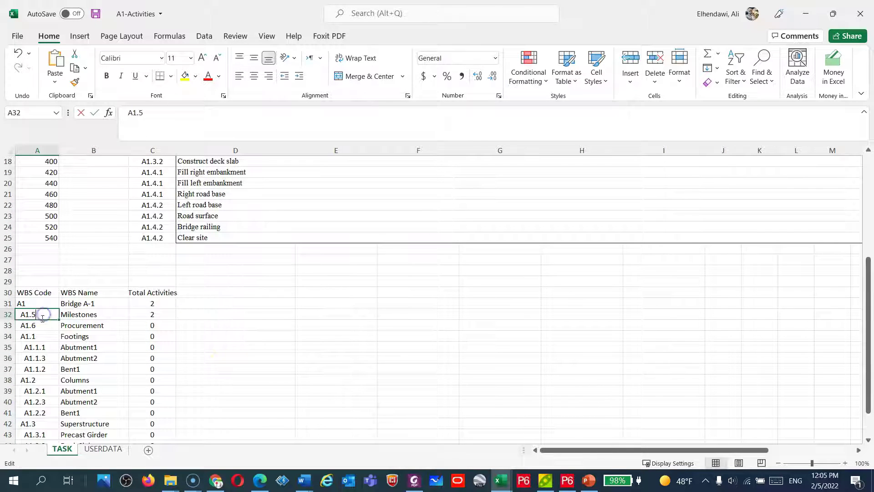
pyautogui.doubleClick(39, 326)
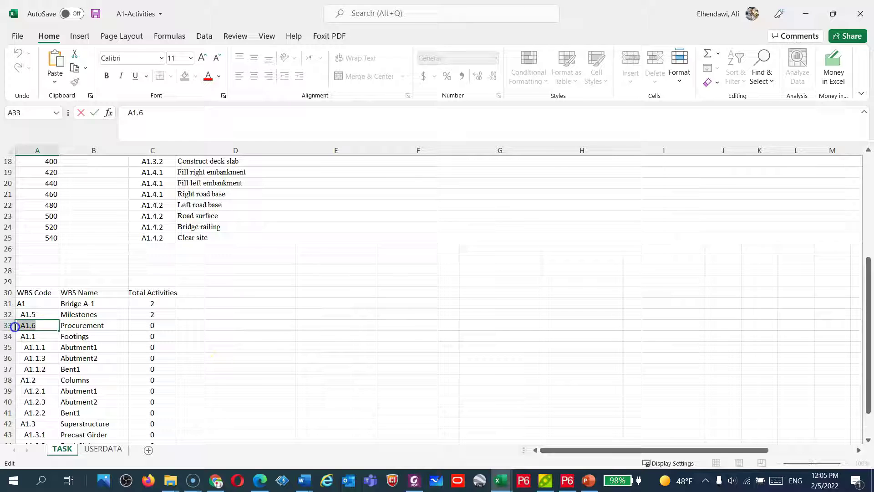
pyautogui.doubleClick(25, 325)
pyautogui.rightClick(29, 324)
pyautogui.click(50, 351)
pyautogui.scroll(5, 78, 348)
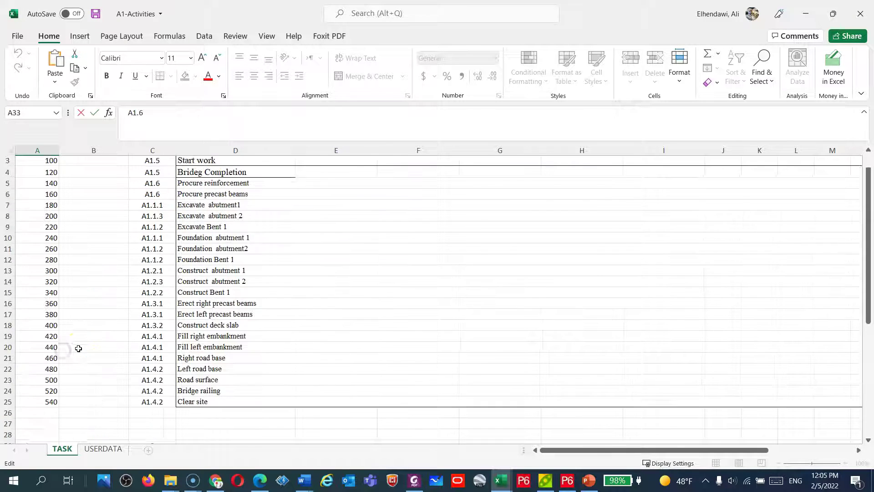
pyautogui.scroll(1, 80, 347)
pyautogui.click(180, 206)
pyautogui.click(156, 208)
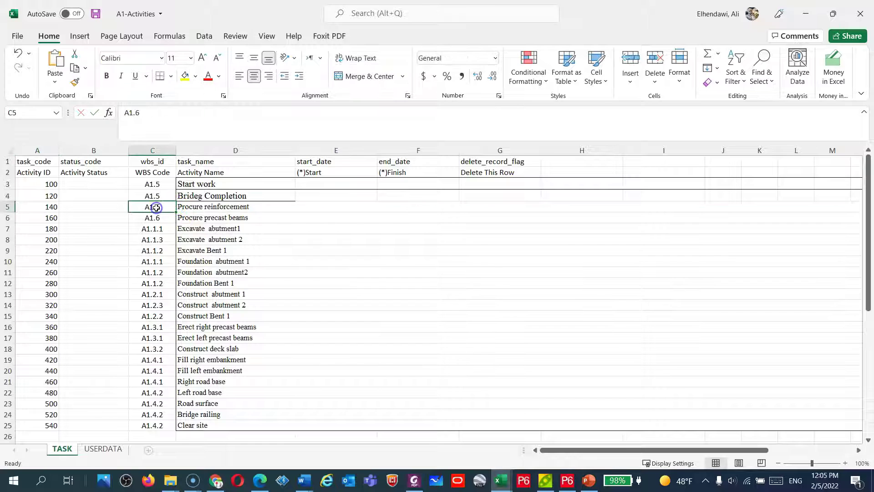
# Step: Fill the WBS code down to C6 and set the code for Procure precast beams to A1.6
pyautogui.click(174, 212)
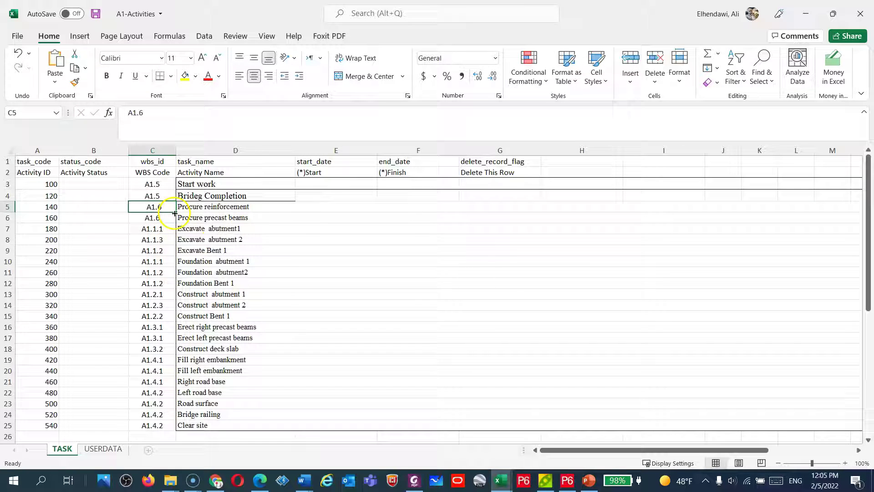
pyautogui.moveTo(174, 216); pyautogui.dragTo(176, 221)
pyautogui.doubleClick(163, 218)
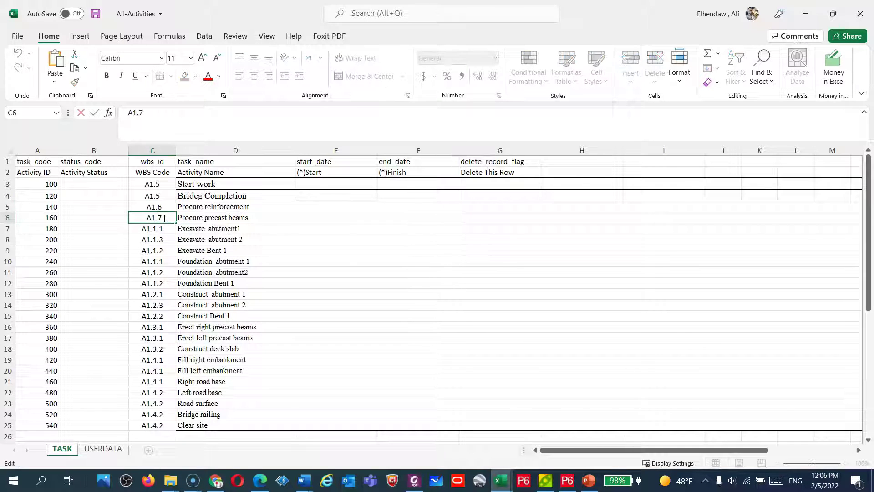
pyautogui.write('6')
pyautogui.press('Return')
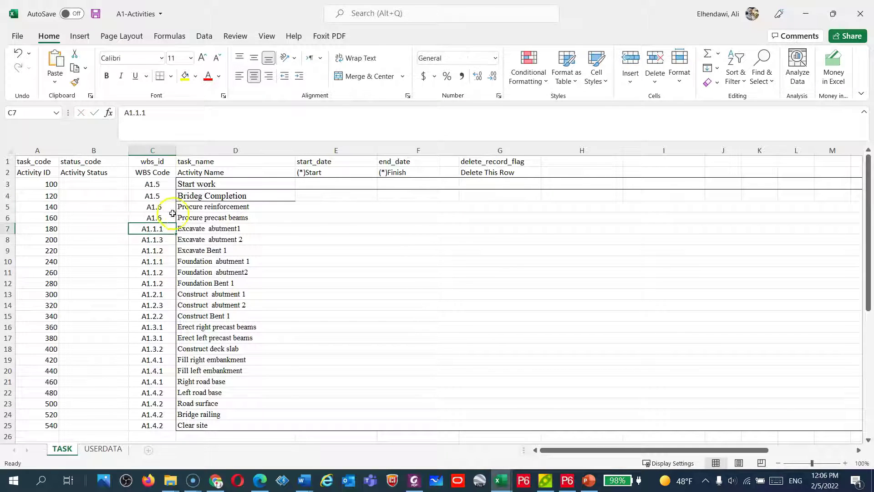
# Step: Copy the footing Abutment1 code A1.1.1 from the WBS list into C7 for Excavate abutment1
pyautogui.scroll(-7, 173, 213)
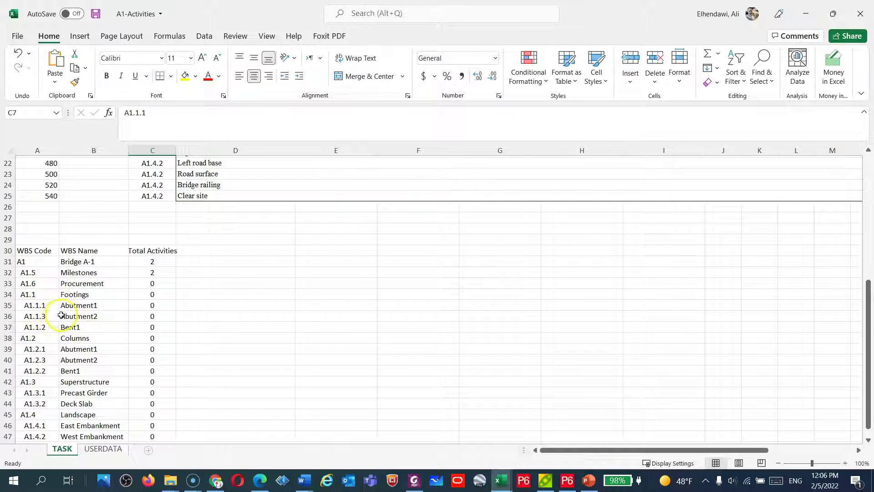
pyautogui.click(40, 306)
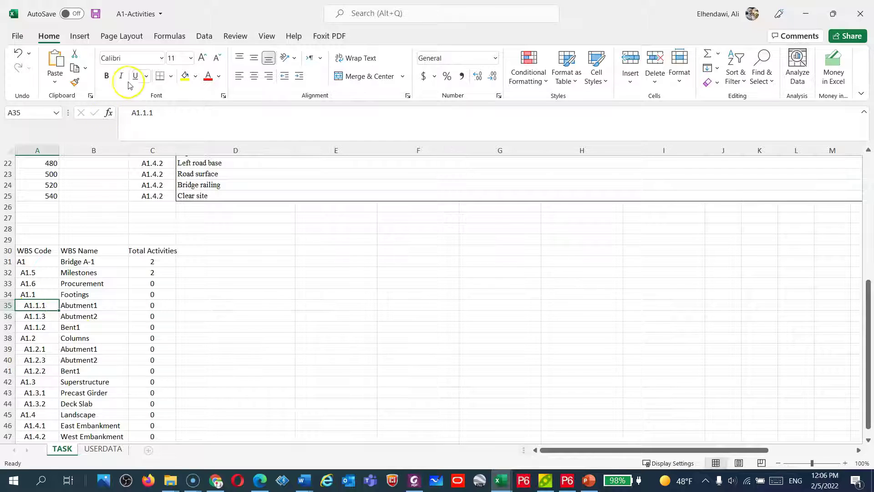
pyautogui.doubleClick(131, 113)
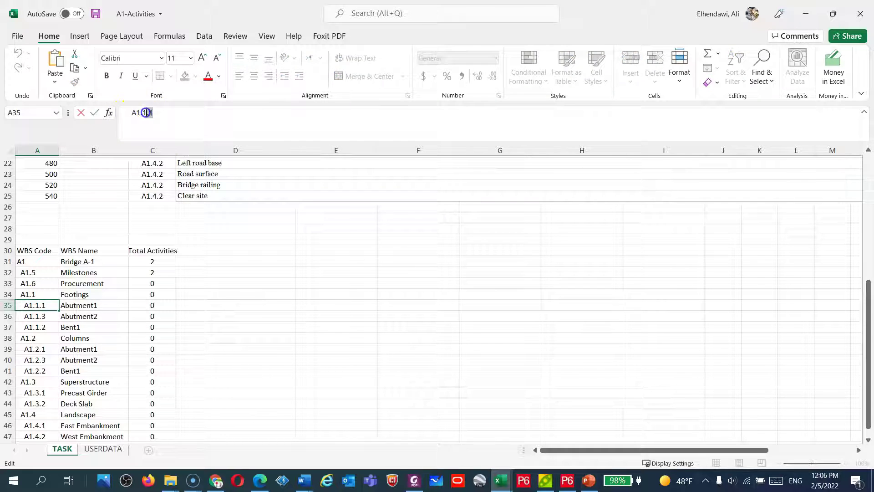
pyautogui.rightClick(145, 114)
pyautogui.click(173, 139)
pyautogui.scroll(7, 226, 289)
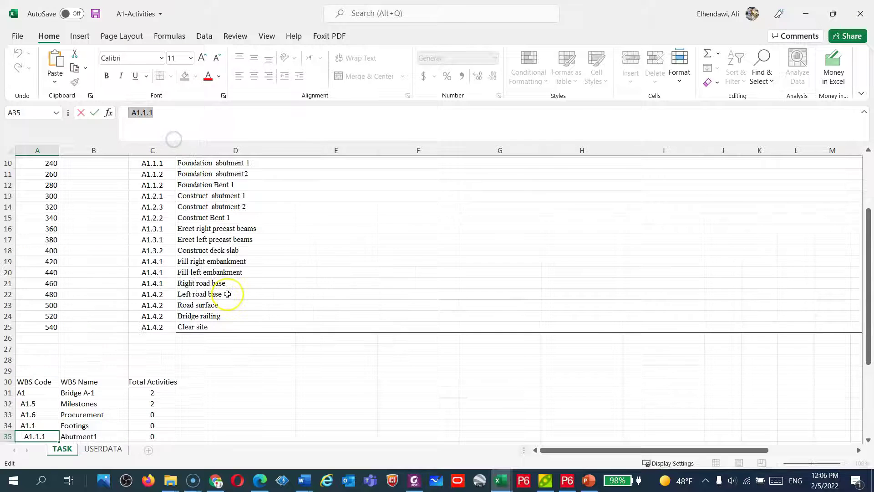
pyautogui.click(225, 260)
pyautogui.click(179, 229)
pyautogui.click(155, 230)
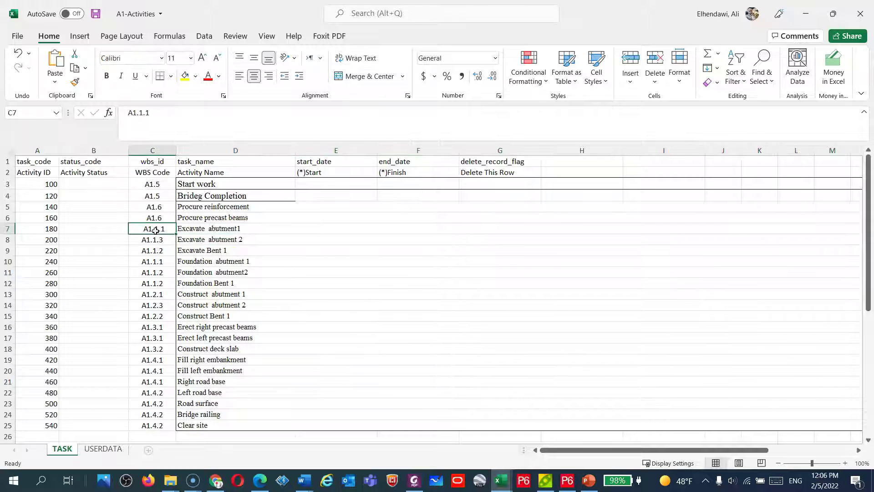
# Step: Compare the WBS codes assigned to the activities in column C with the WBS list below the table
pyautogui.click(335, 259)
pyautogui.scroll(-1, 162, 224)
pyautogui.scroll(1, 159, 218)
pyautogui.scroll(-2, 155, 214)
pyautogui.scroll(2, 156, 196)
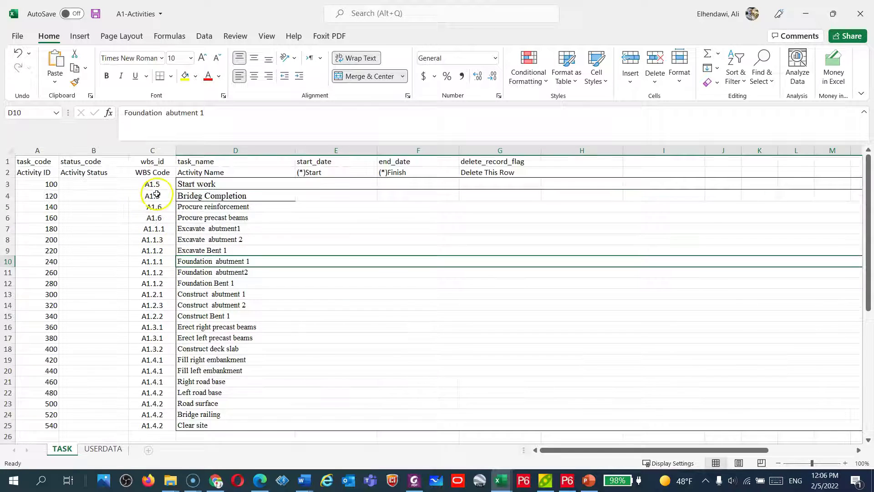
pyautogui.scroll(-8, 157, 219)
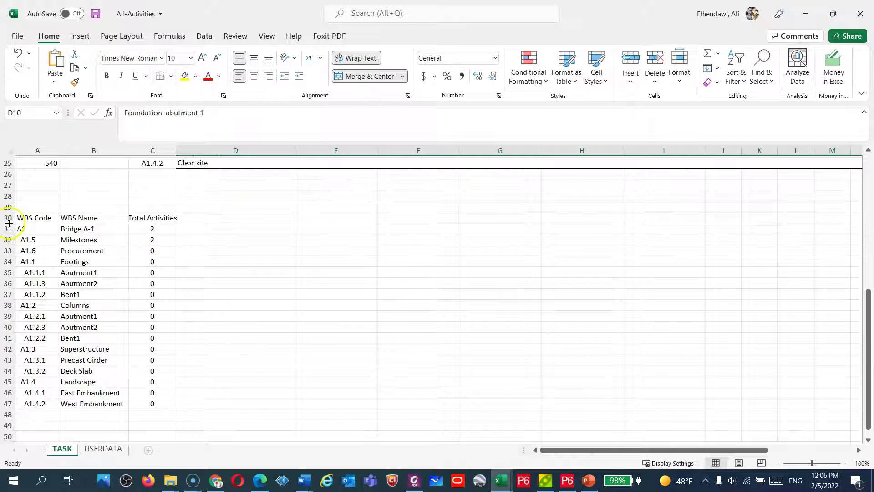
pyautogui.scroll(8, 242, 263)
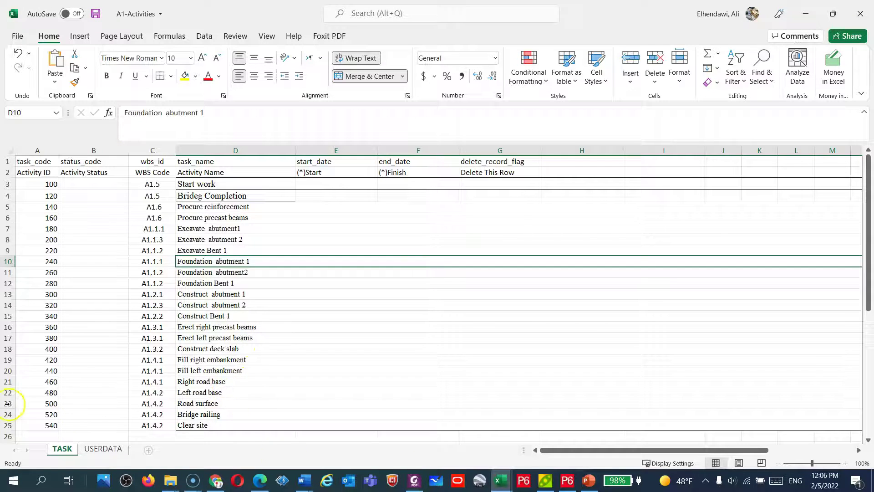
# Step: Switch to the A1-Activities export workbook and fill the Activity ID series down from A1010 in A4 to A1031 in A25
pyautogui.click(499, 482)
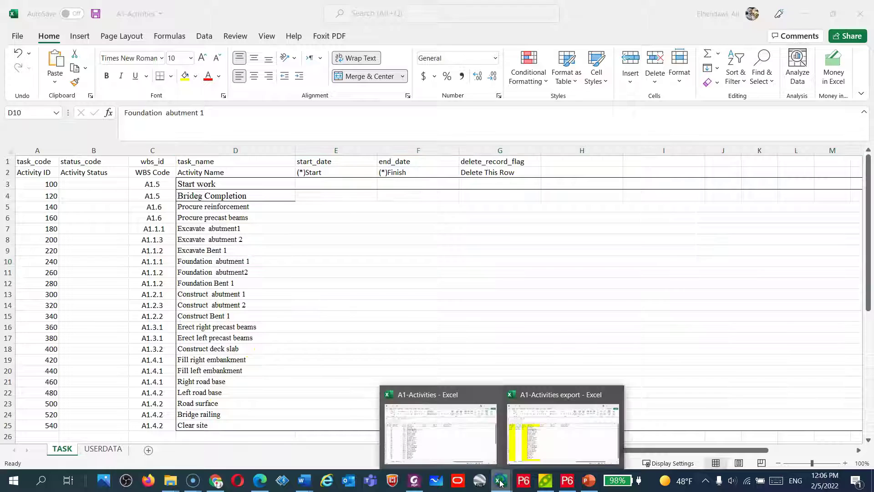
pyautogui.click(531, 441)
pyautogui.moveTo(137, 184); pyautogui.dragTo(143, 396)
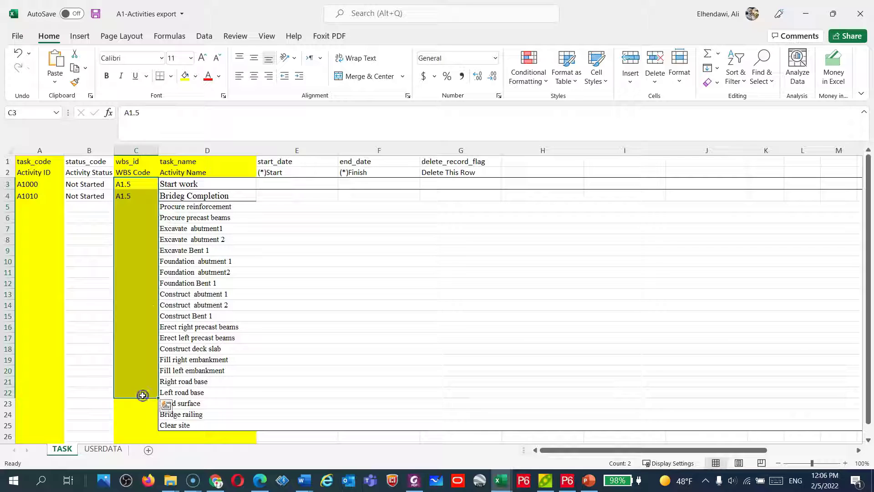
pyautogui.click(48, 197)
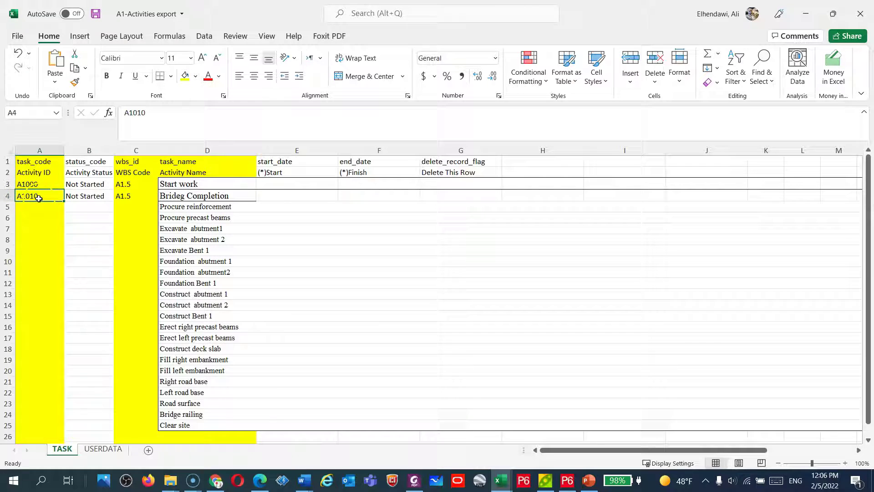
pyautogui.doubleClick(64, 202)
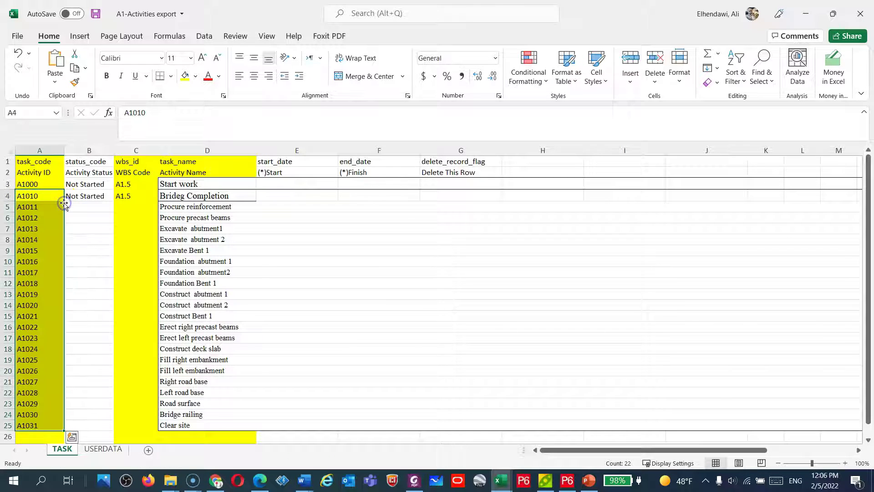
pyautogui.scroll(-3, 50, 230)
pyautogui.scroll(3, 57, 259)
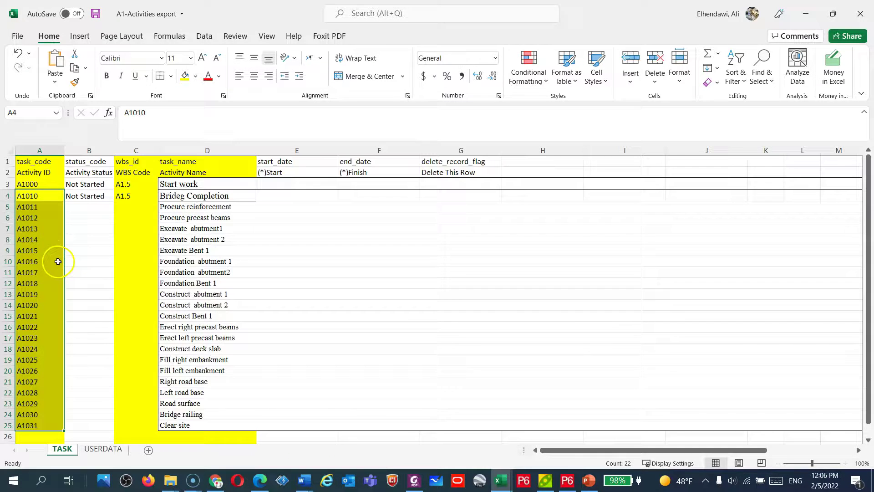
pyautogui.click(42, 151)
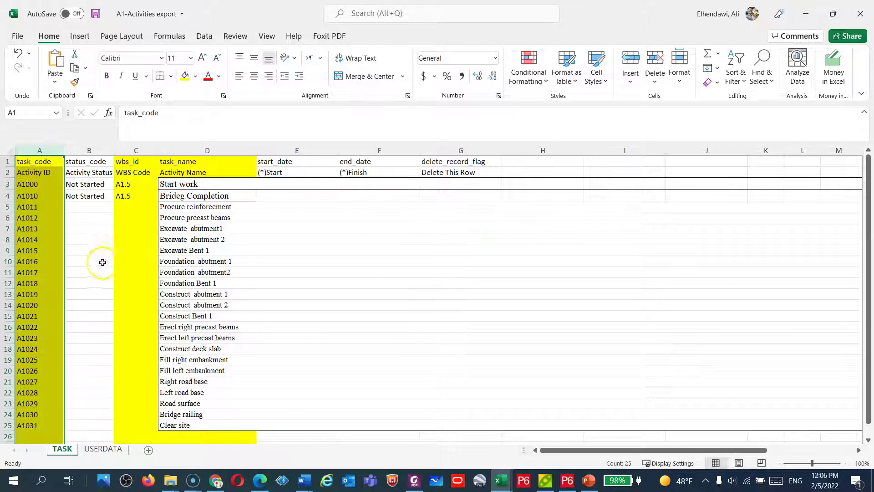
pyautogui.moveTo(141, 205); pyautogui.dragTo(125, 433)
pyautogui.scroll(-2, 137, 337)
pyautogui.scroll(2, 136, 331)
pyautogui.click(134, 191)
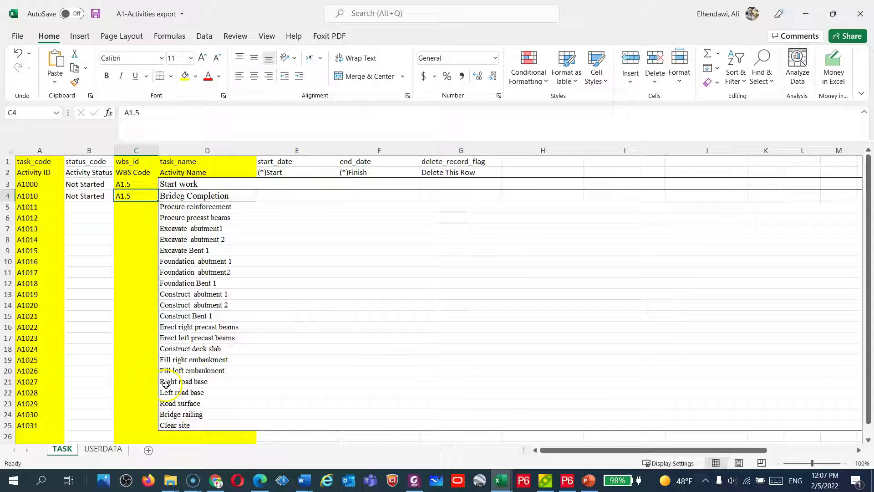
# Step: Save the workbook as a copy named A1-Activities export-import in the bRIDGEA1 folder
pyautogui.click(19, 38)
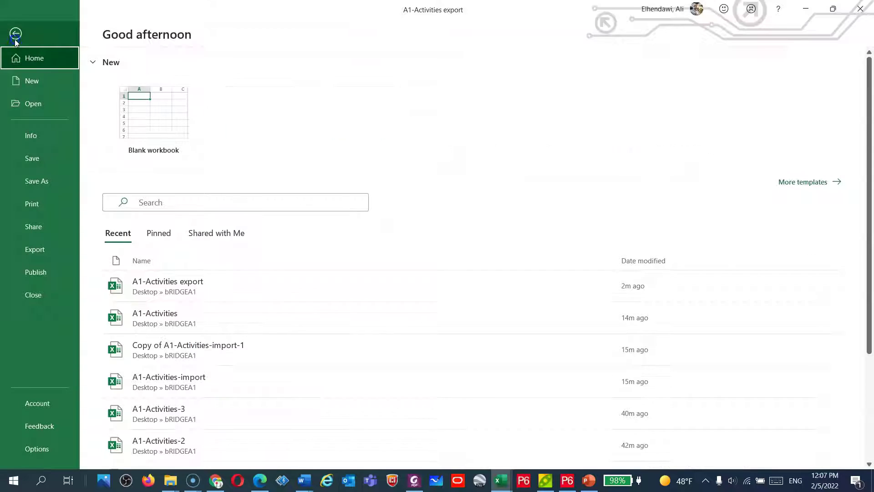
pyautogui.click(51, 180)
pyautogui.click(145, 258)
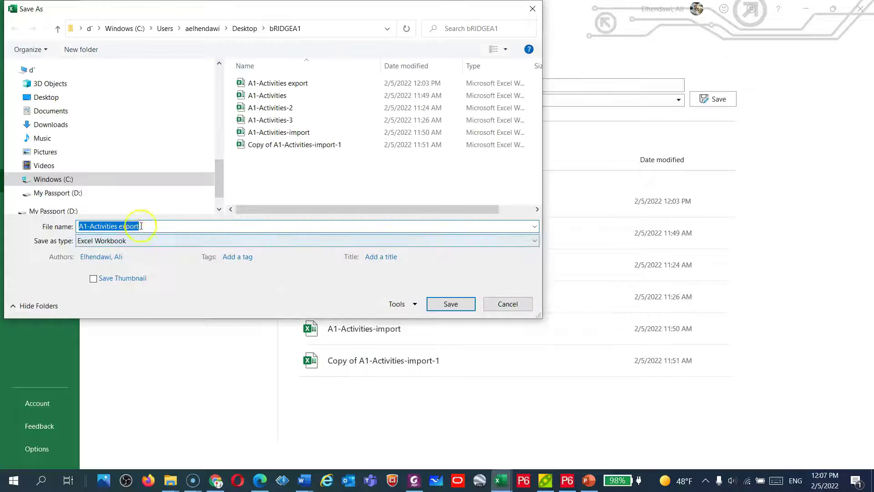
pyautogui.click(140, 226)
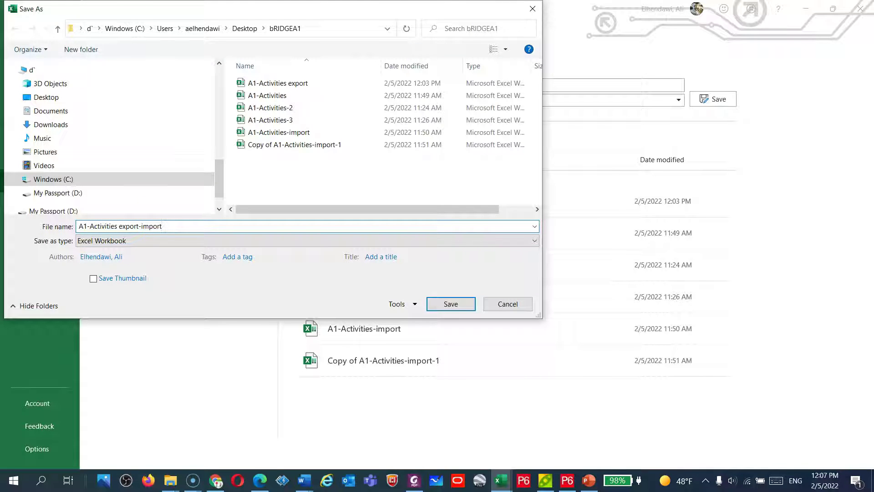
pyautogui.click(438, 300)
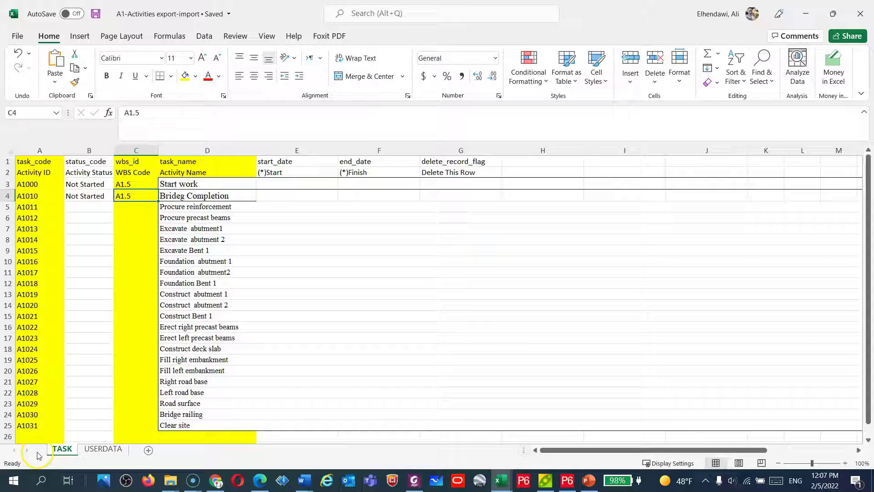
# Step: Switch to Primavera P6, show the project's activities and start an import in the Spreadsheet - (XLSX) format
pyautogui.click(567, 481)
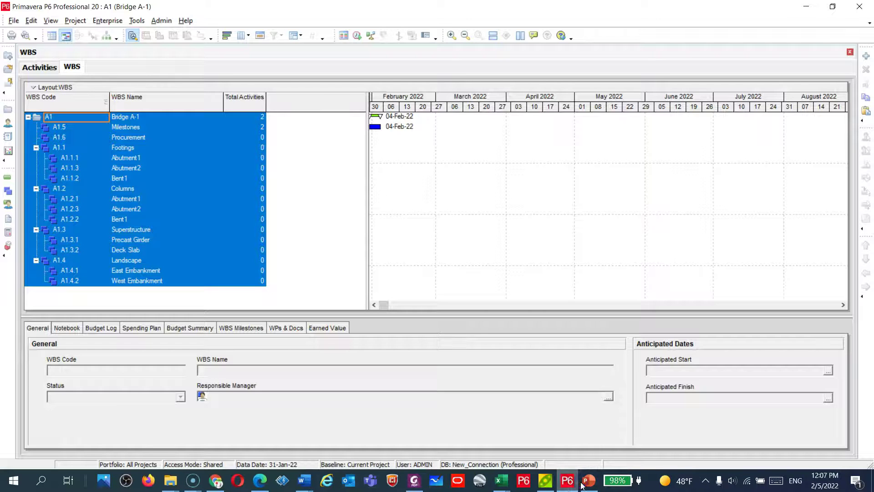
pyautogui.click(40, 67)
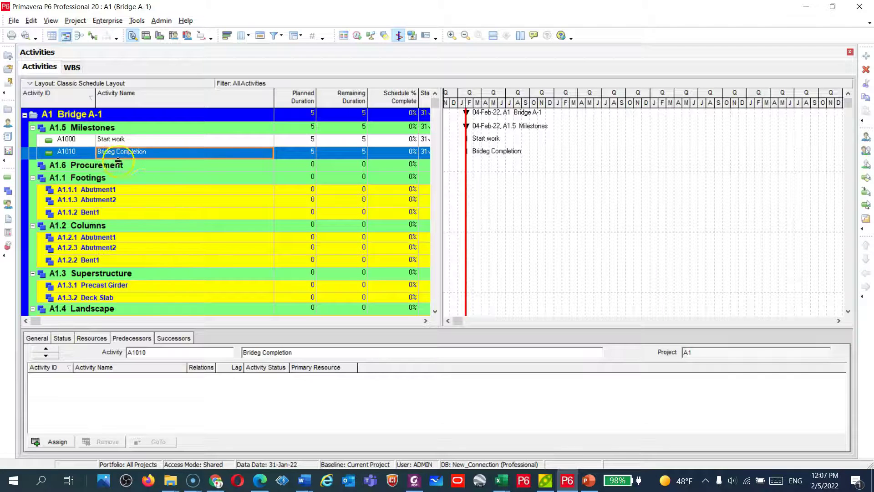
pyautogui.click(12, 21)
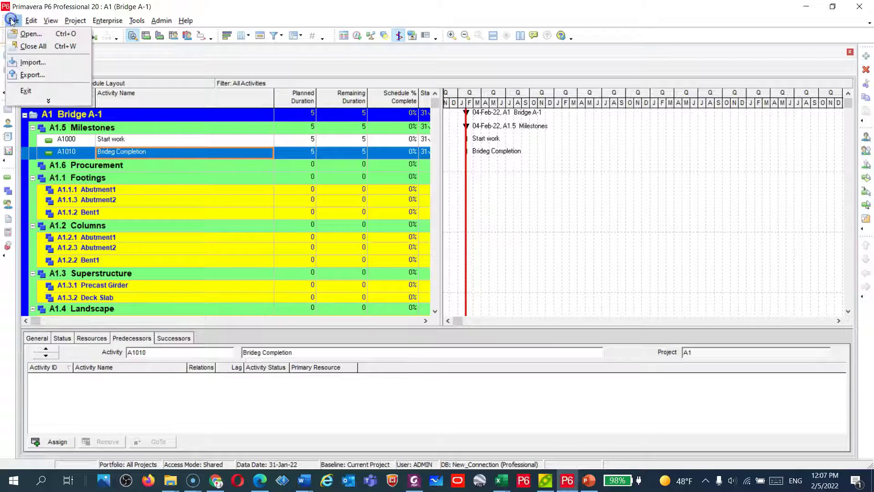
pyautogui.click(46, 72)
pyautogui.click(333, 246)
pyautogui.click(493, 336)
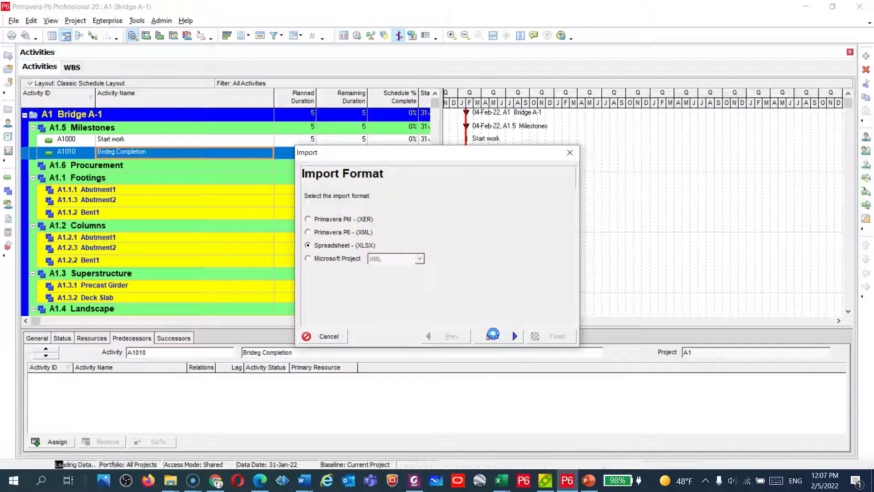
# Step: Choose the A1-Activities-import workbook from the bRIDGEA1 folder on the Desktop as the file to import
pyautogui.click(499, 273)
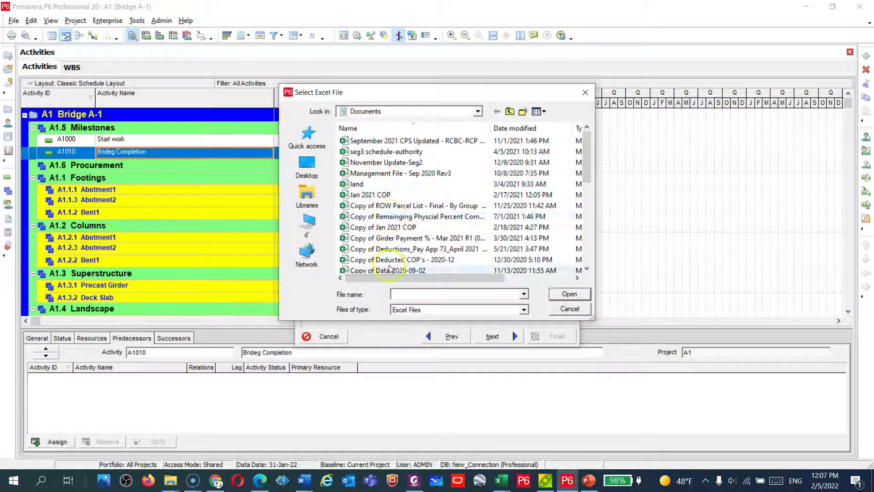
pyautogui.scroll(-5, 390, 255)
pyautogui.scroll(3, 400, 269)
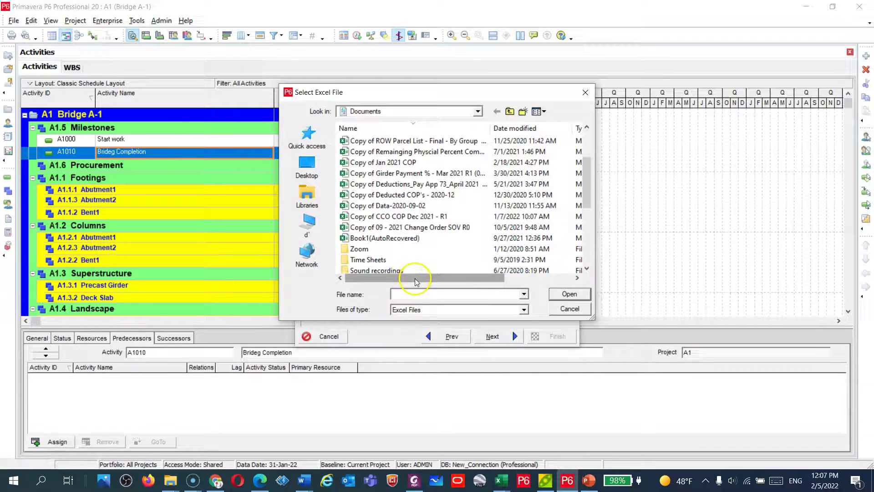
pyautogui.scroll(3, 410, 269)
pyautogui.click(307, 169)
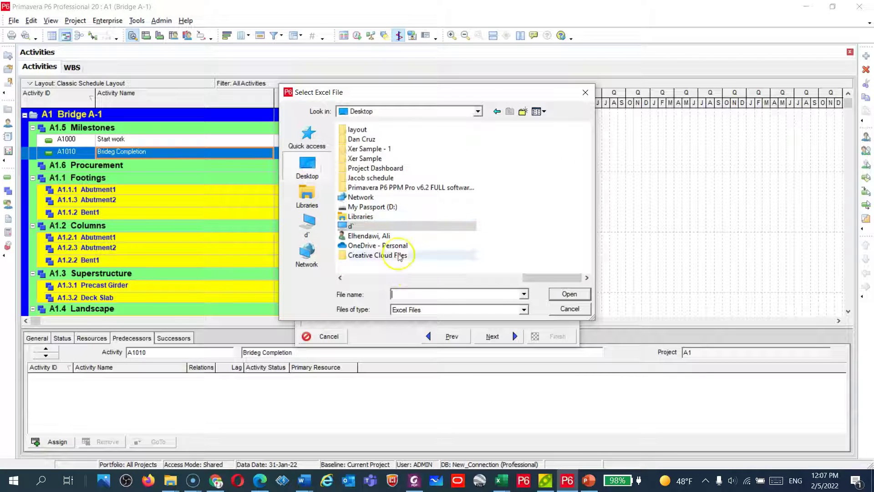
pyautogui.moveTo(484, 278); pyautogui.dragTo(363, 277)
pyautogui.doubleClick(363, 206)
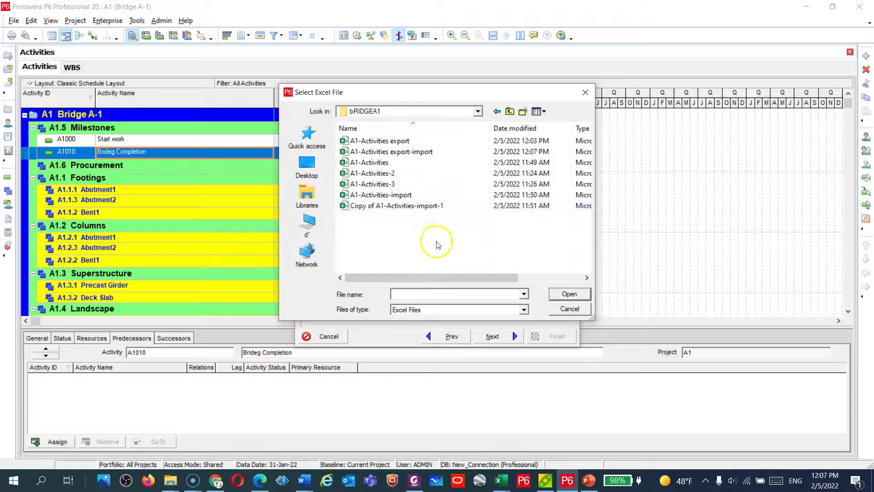
pyautogui.click(402, 196)
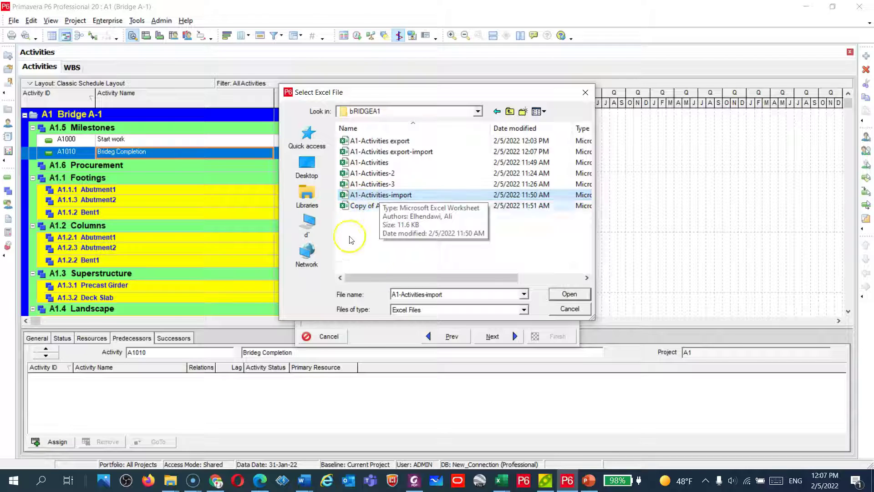
pyautogui.click(566, 294)
pyautogui.click(498, 342)
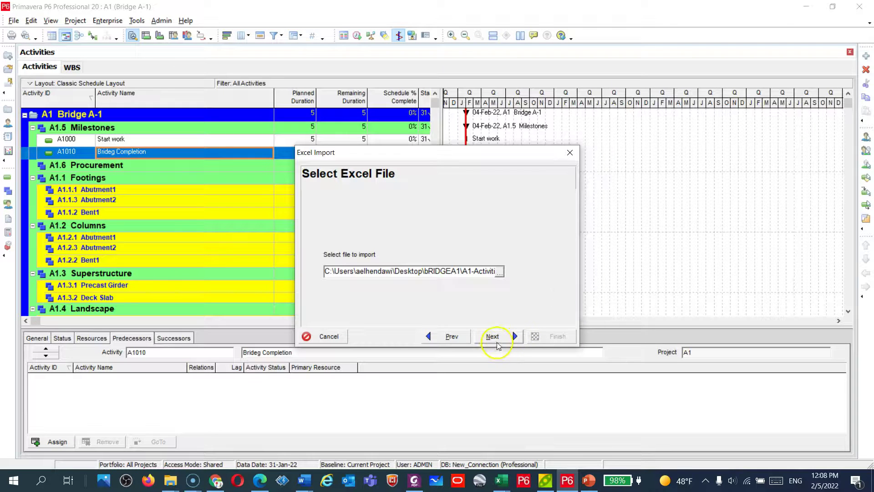
# Step: Import the Activities data with Update Existing Project, using project A1 Bridge A-1 as the destination
pyautogui.click(357, 227)
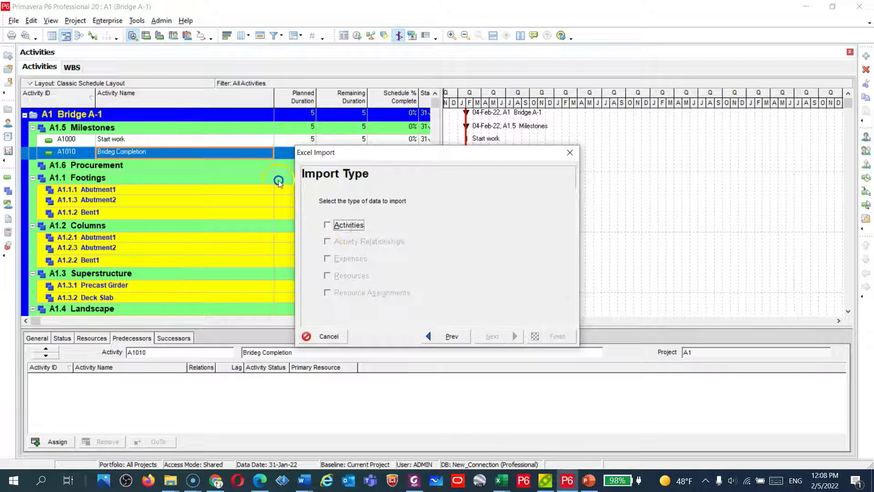
pyautogui.click(493, 337)
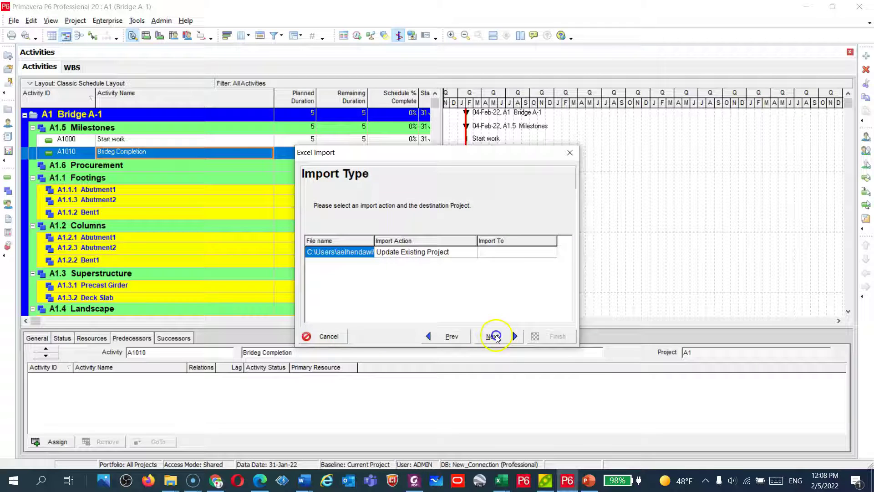
pyautogui.click(511, 251)
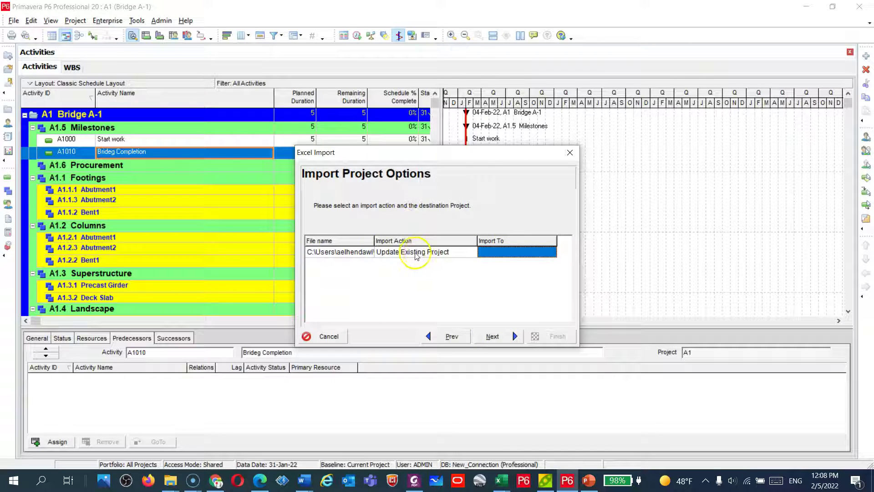
pyautogui.click(512, 251)
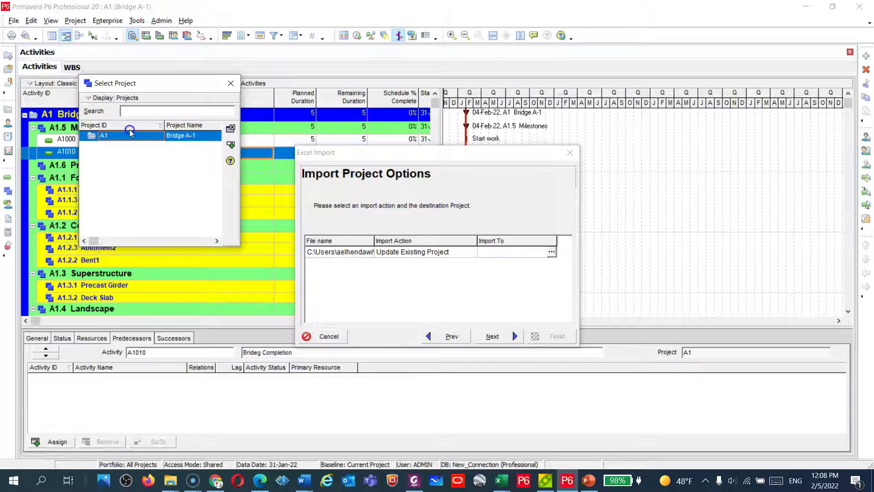
pyautogui.doubleClick(130, 135)
pyautogui.click(493, 336)
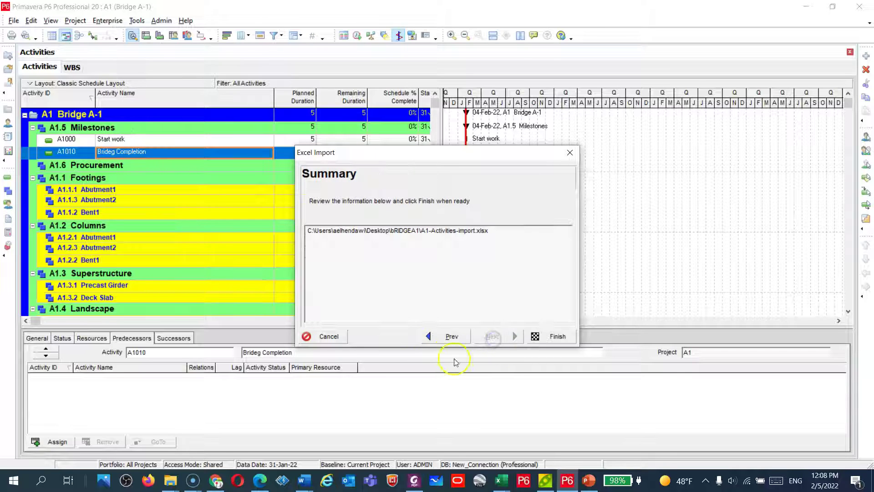
pyautogui.click(557, 337)
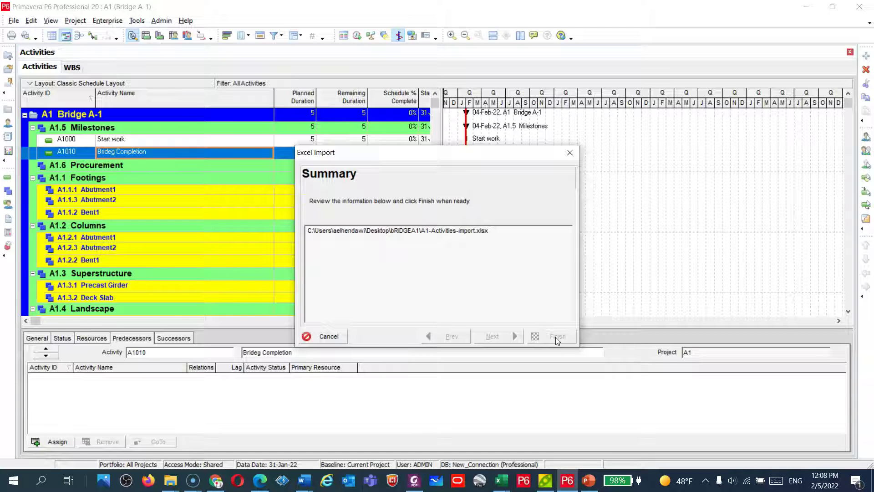
pyautogui.click(542, 335)
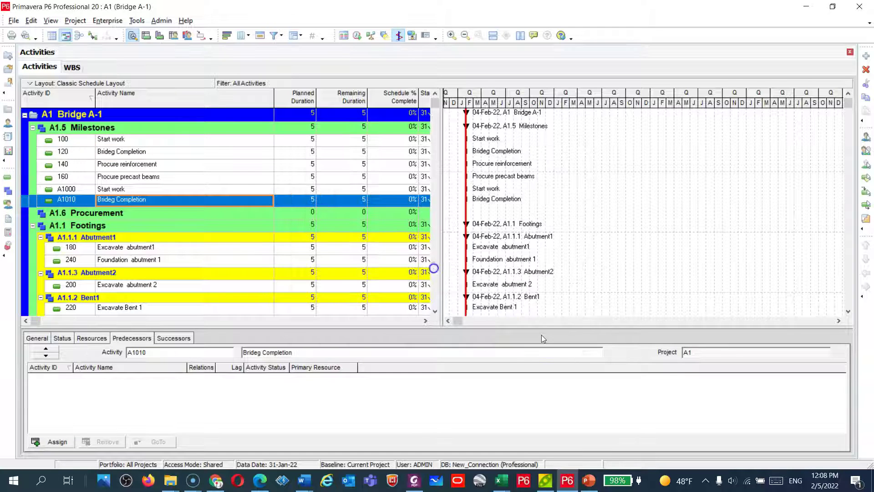
# Step: Review the imported activities under each WBS element from Milestones to Landscape
pyautogui.scroll(-8, 174, 254)
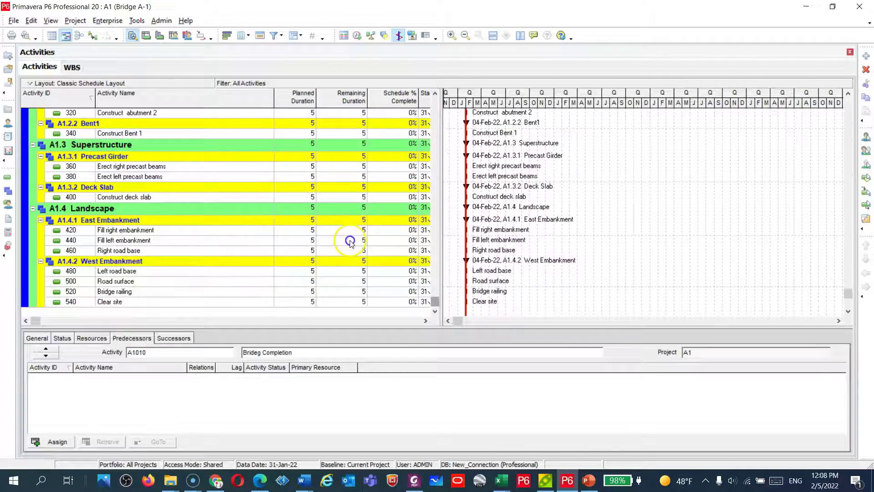
pyautogui.scroll(8, 349, 240)
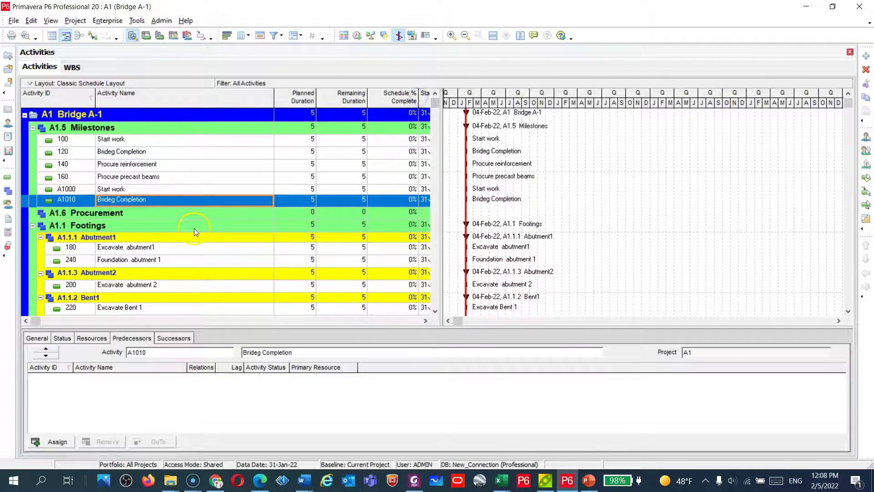
pyautogui.click(13, 24)
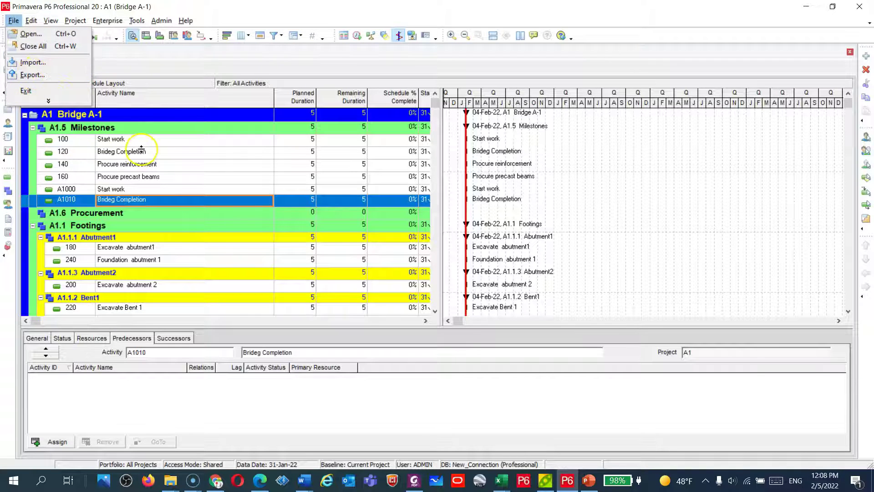
pyautogui.click(154, 173)
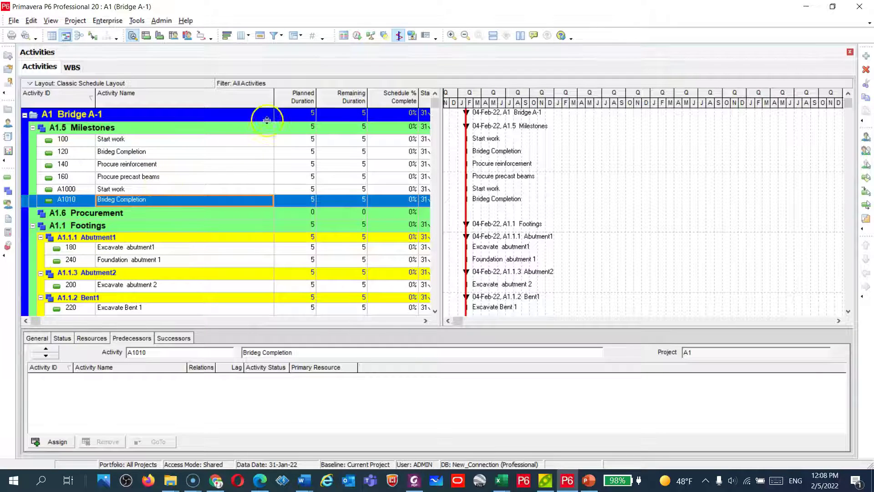
# Step: Sort the Bridge A-1 activities by name, with the project group expanded, and narrow the Activity Name column
pyautogui.click(272, 101)
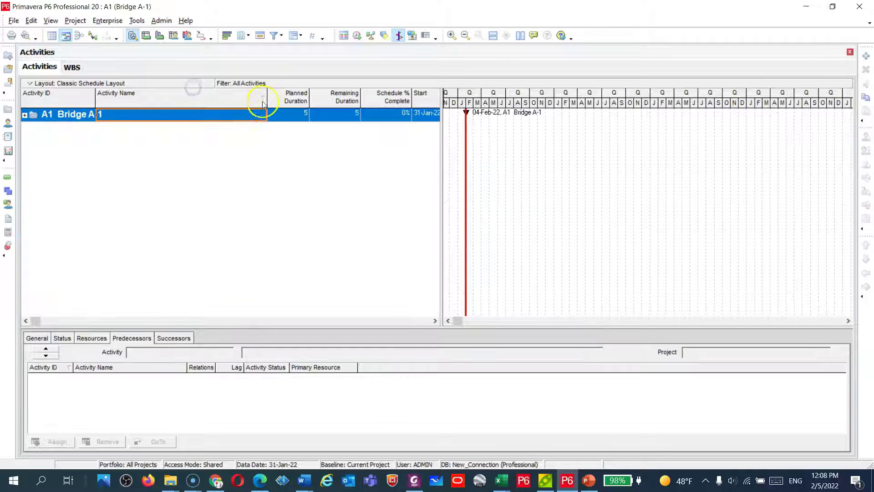
pyautogui.click(25, 114)
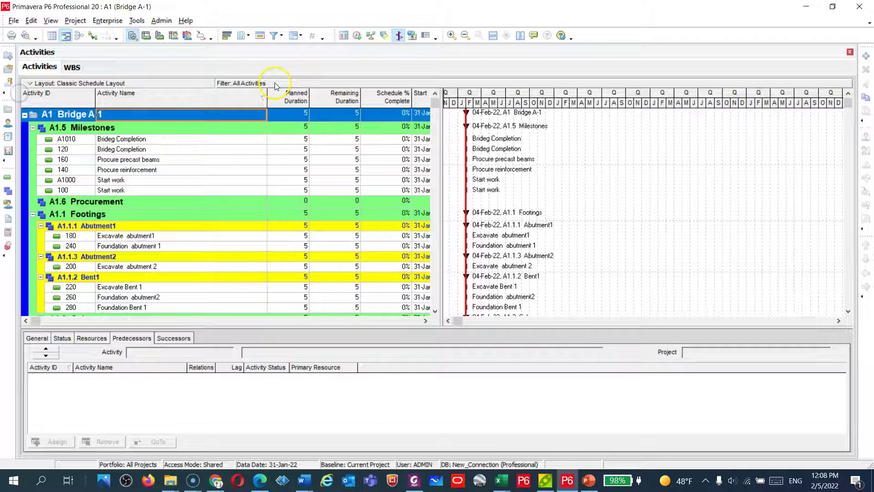
pyautogui.moveTo(266, 94); pyautogui.dragTo(231, 94)
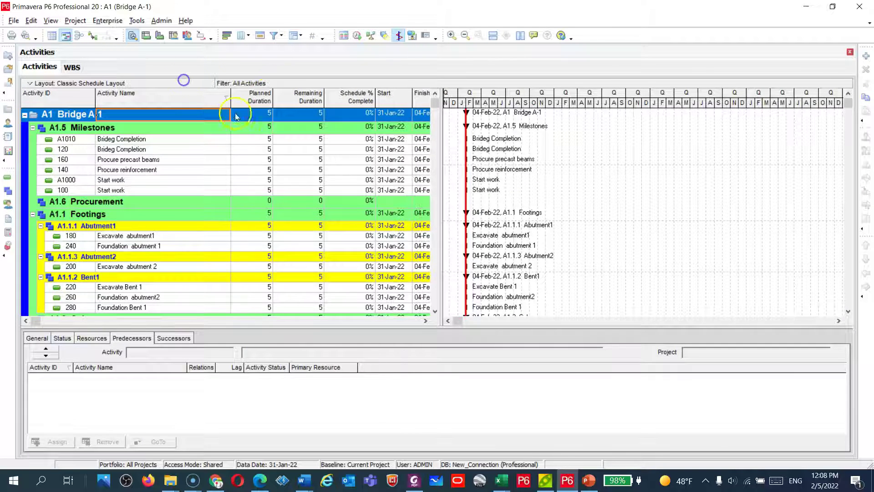